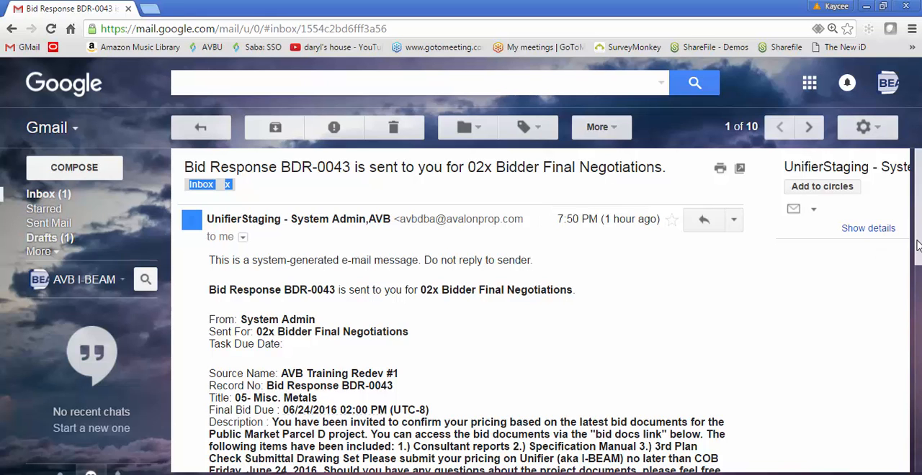
# - Follow the notification e-mail's login link to Unifier and open the AVB Training Redev #1 project in a new tab
pyautogui.moveTo(917, 247); pyautogui.dragTo(919, 297)
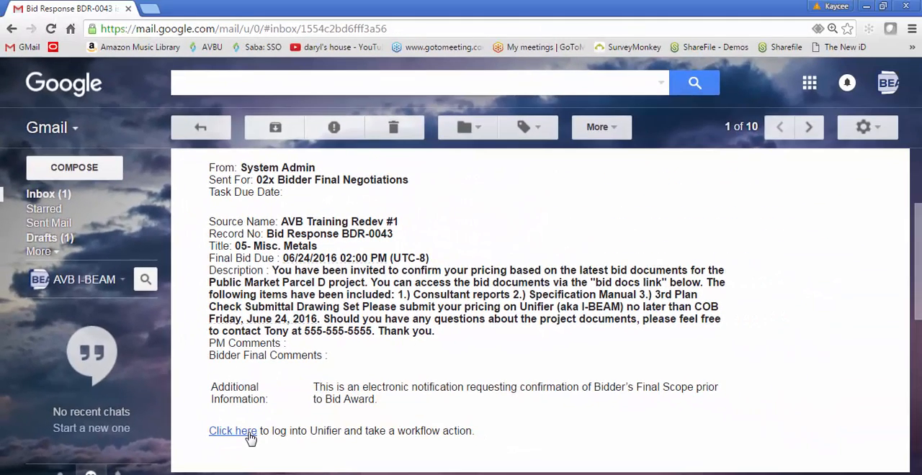
pyautogui.click(232, 431)
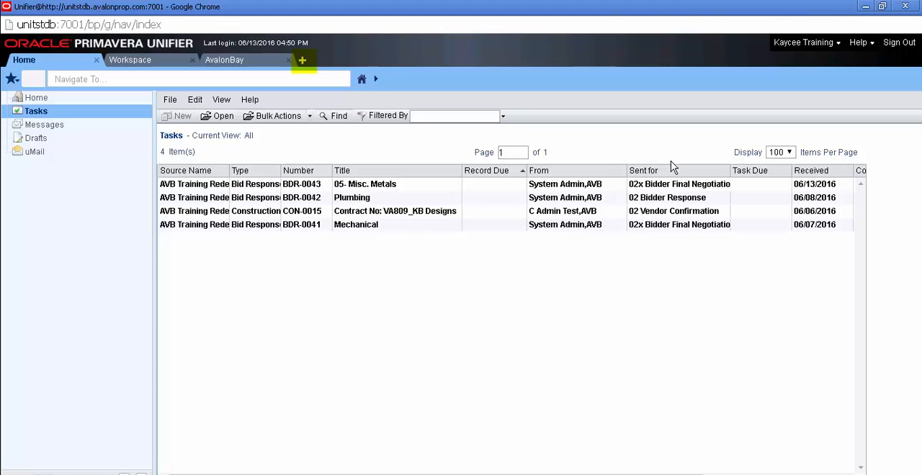
pyautogui.click(303, 61)
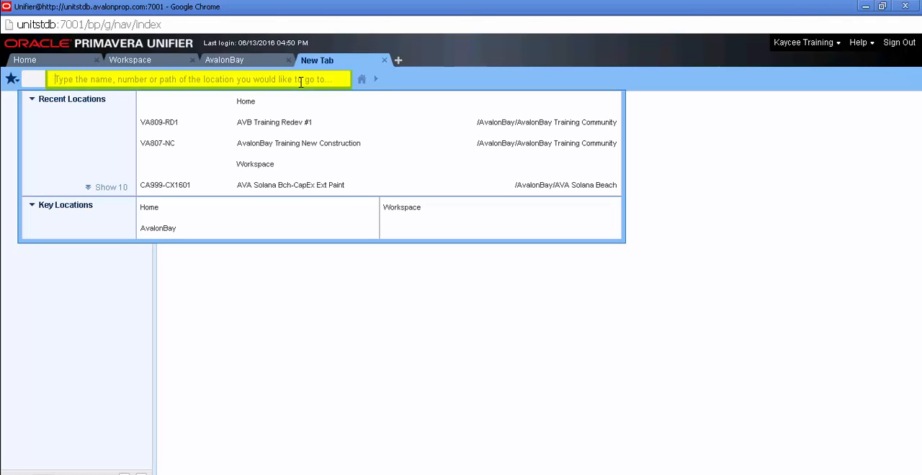
pyautogui.write('avb')
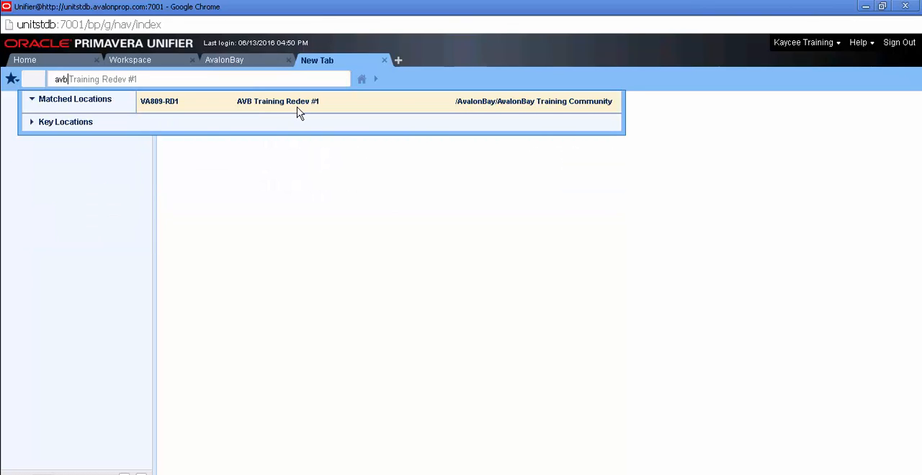
pyautogui.click(297, 105)
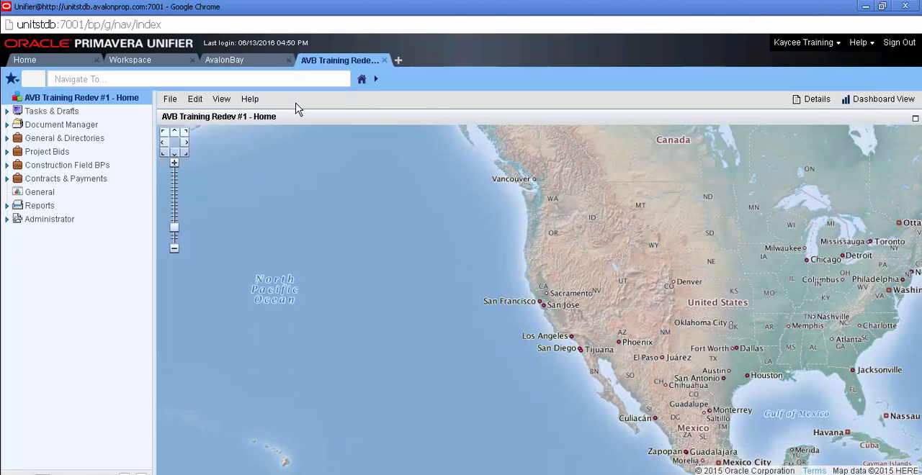
# - Open the Bid Response task titled "05- Misc. Metals" from the project's task list
pyautogui.click(136, 118)
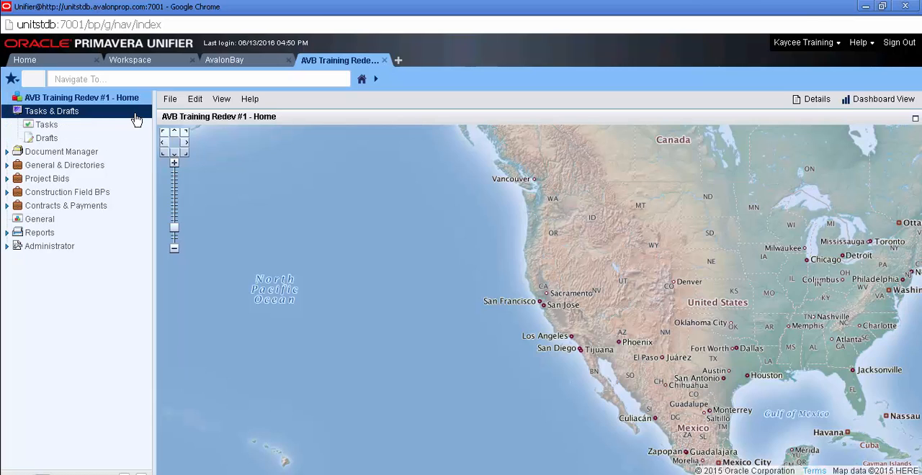
pyautogui.click(133, 126)
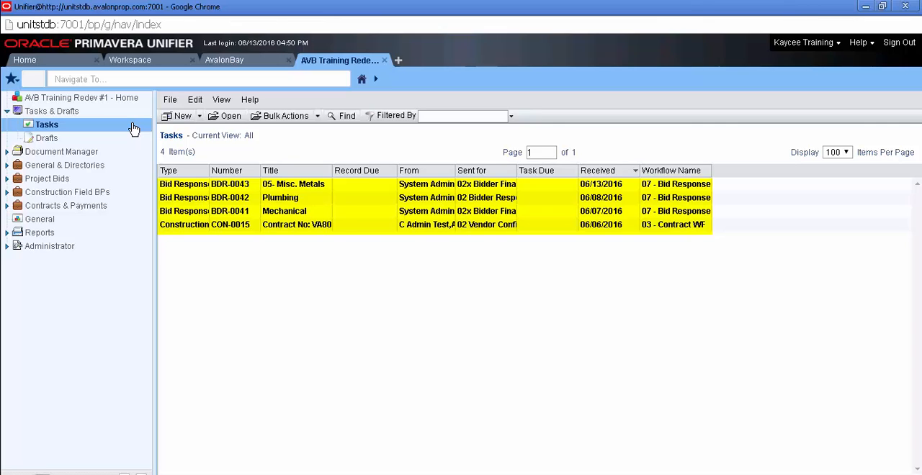
pyautogui.doubleClick(193, 189)
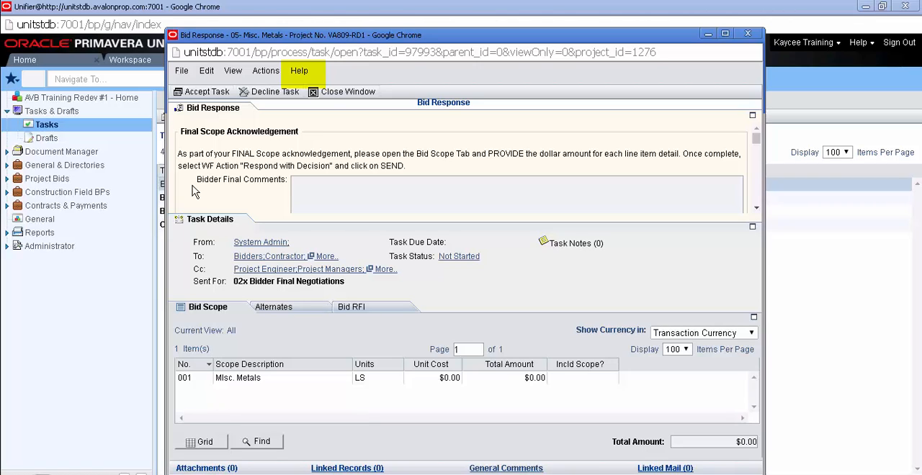
# - Open the Bid Response Help document and examine its Bidder Final Negotiation section
pyautogui.click(299, 72)
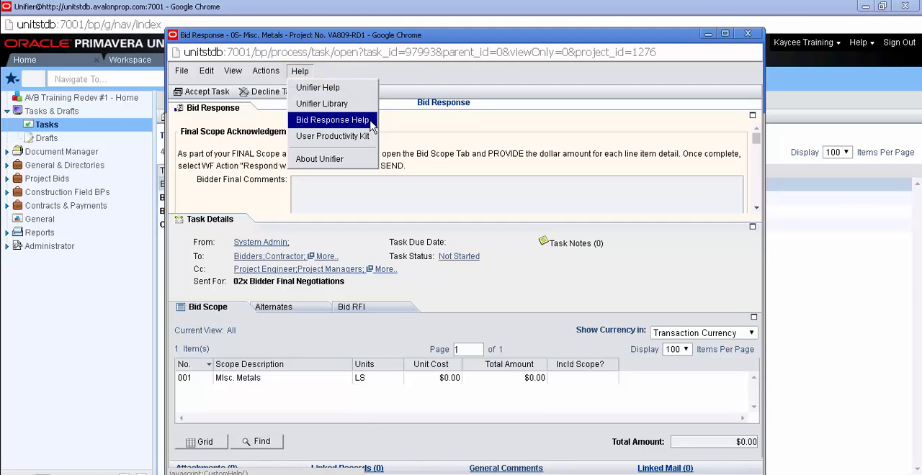
pyautogui.click(332, 120)
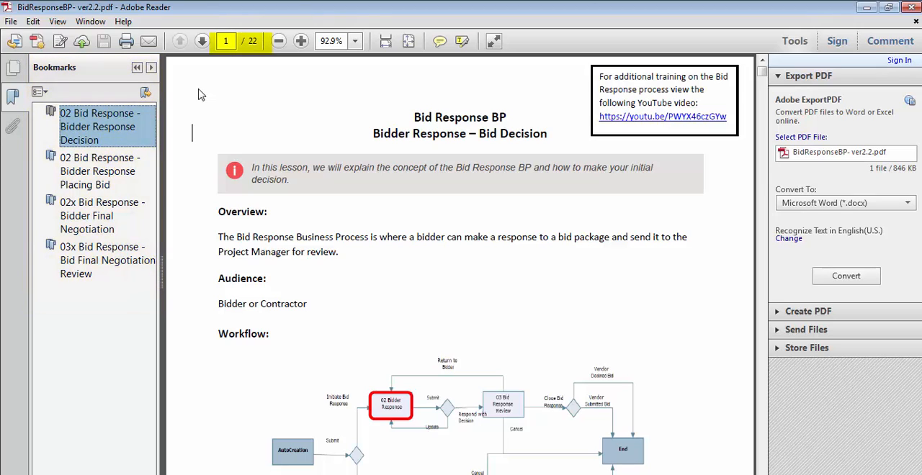
pyautogui.click(152, 208)
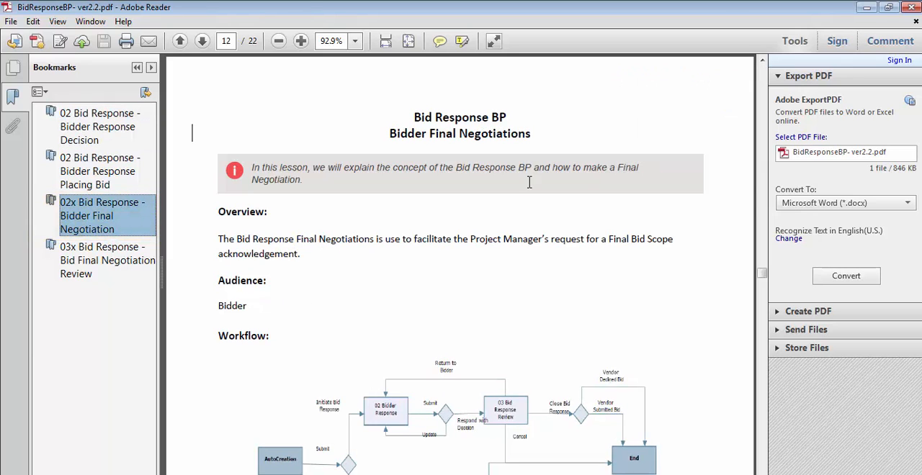
pyautogui.click(762, 279)
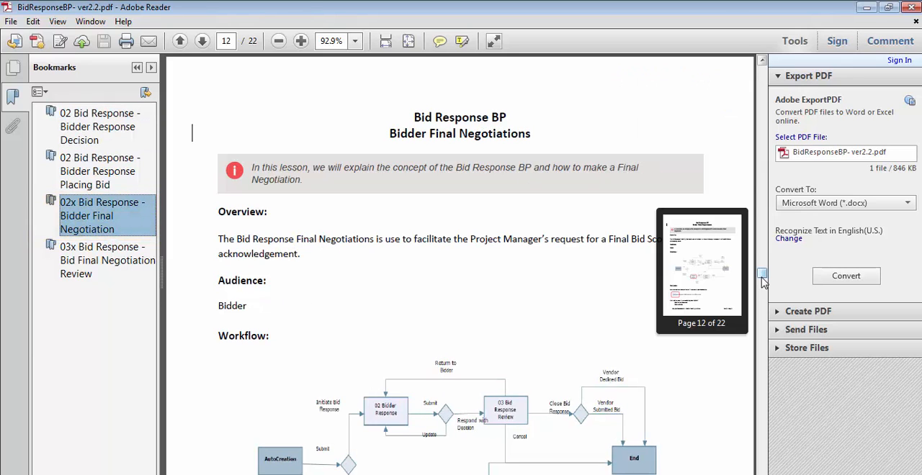
pyautogui.moveTo(762, 280); pyautogui.dragTo(767, 310)
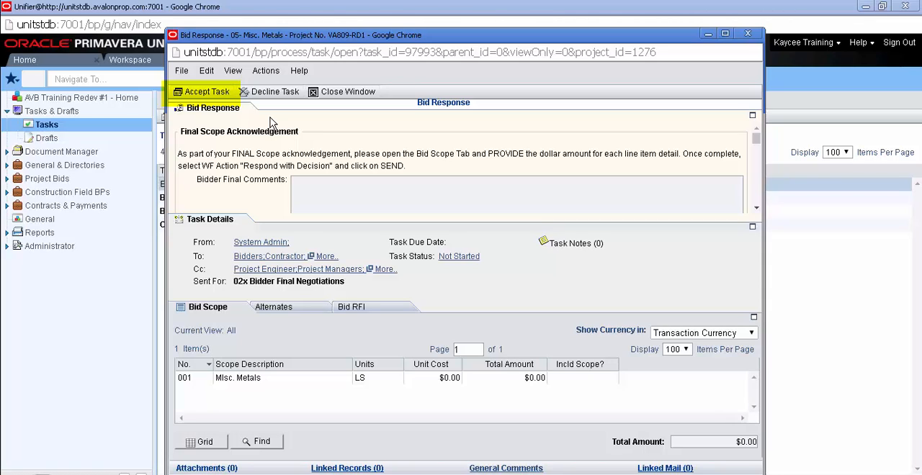
# - Accept the bid response task and expand its Bid Response form section to full height
pyautogui.click(220, 98)
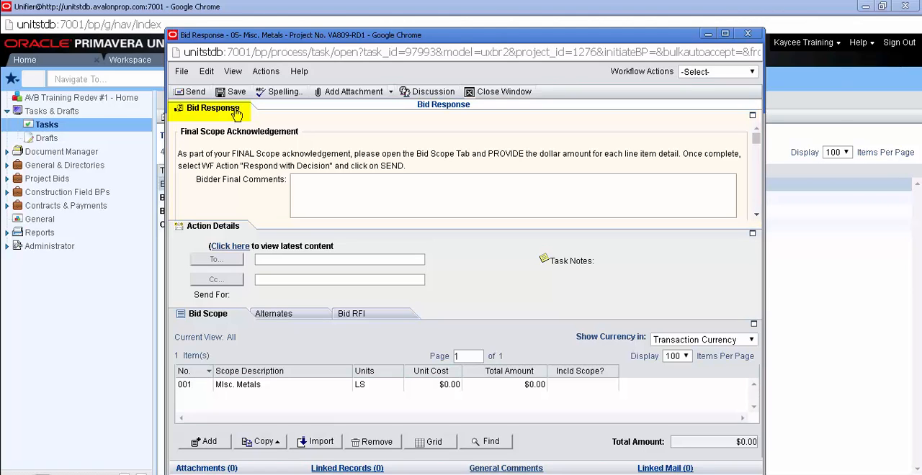
pyautogui.click(237, 114)
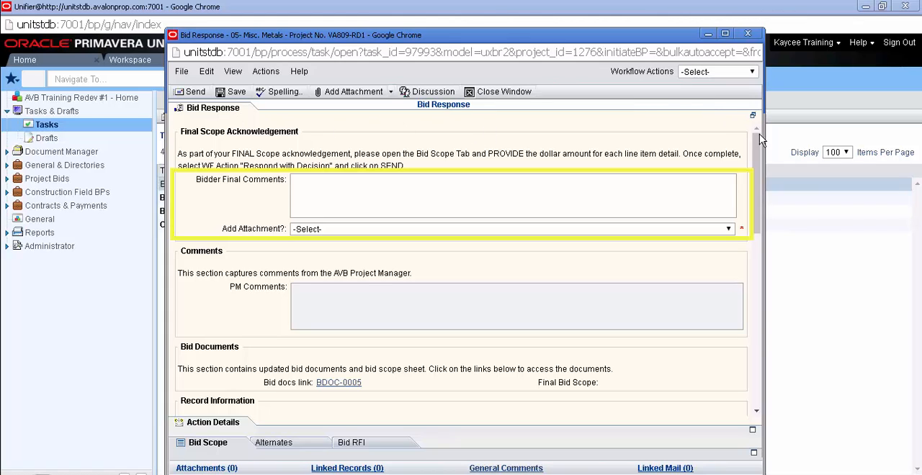
pyautogui.moveTo(757, 153); pyautogui.dragTo(757, 154)
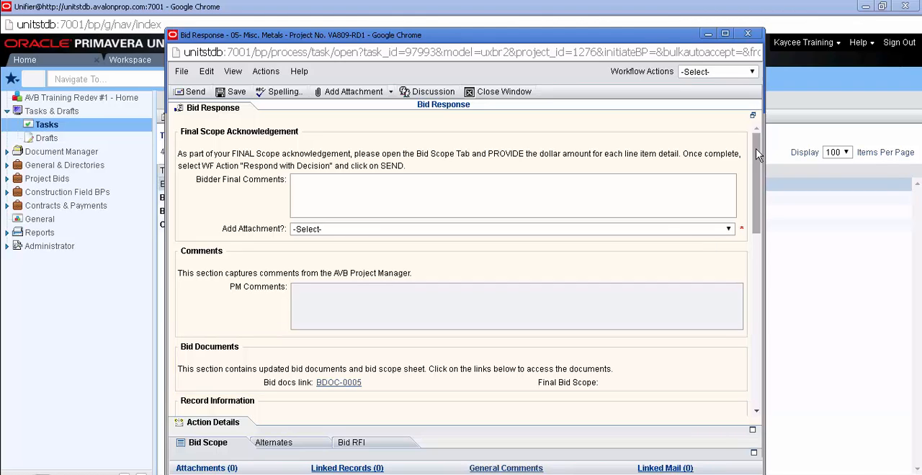
# - View the bid documents linked as BDOC-0005, including the 3rd Plan Check Submittal Set line item, and close them
pyautogui.click(338, 382)
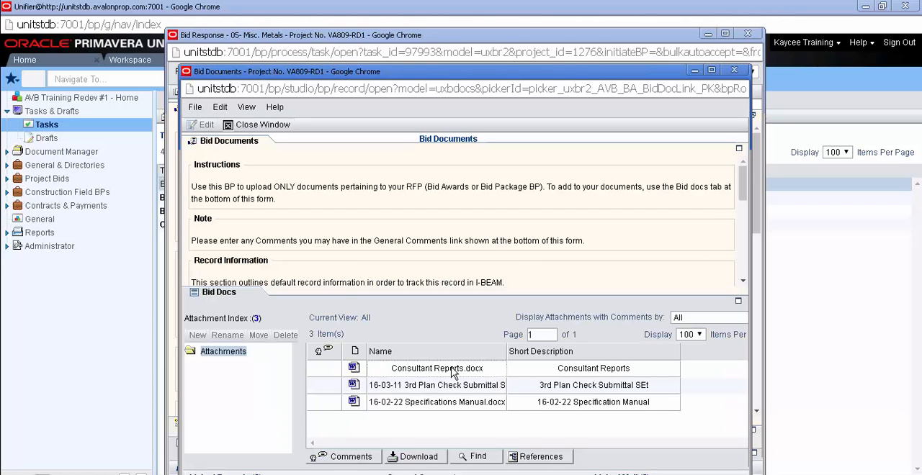
pyautogui.doubleClick(502, 387)
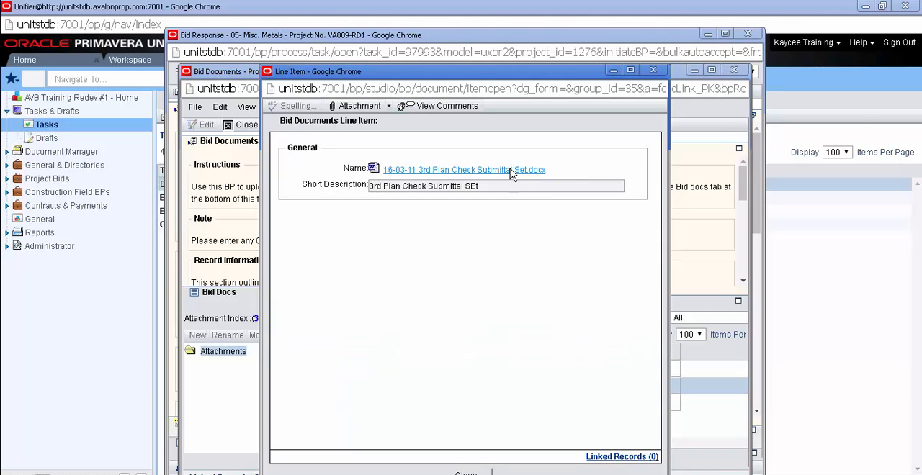
pyautogui.click(235, 296)
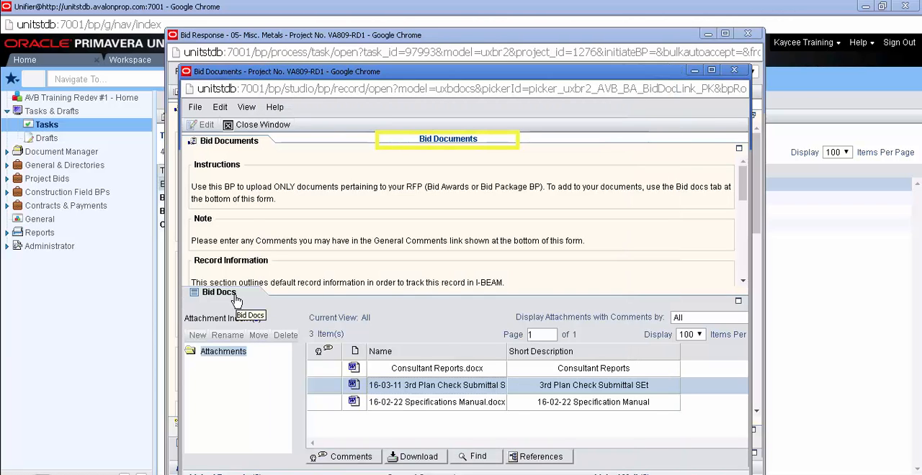
pyautogui.click(272, 127)
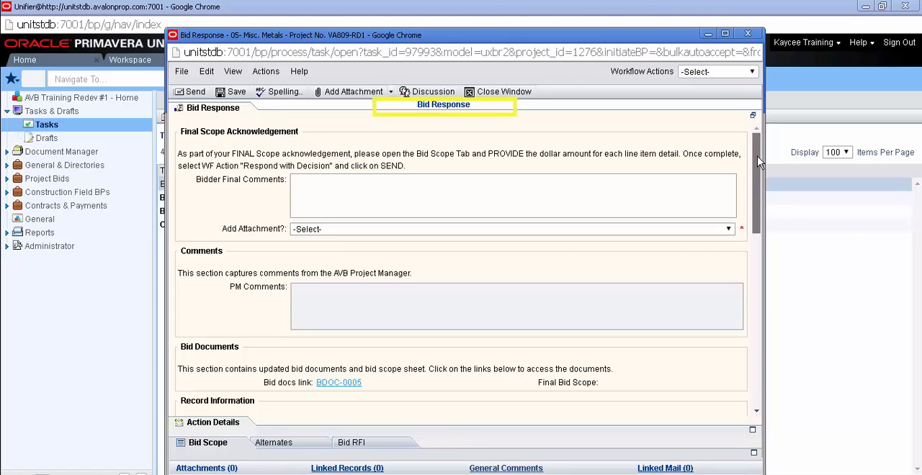
# - Attach BID FROM CONTRACTOR.pdf from the computer to the bid response record
pyautogui.moveTo(757, 162); pyautogui.dragTo(761, 255)
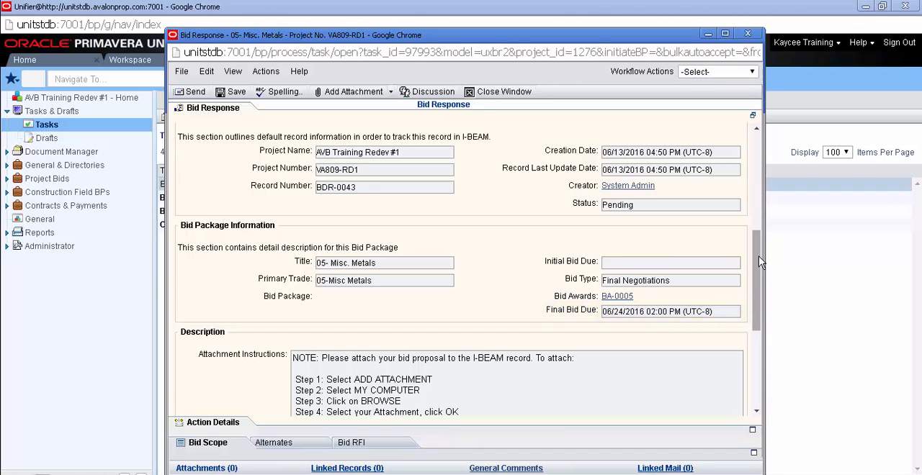
pyautogui.moveTo(760, 262); pyautogui.dragTo(767, 333)
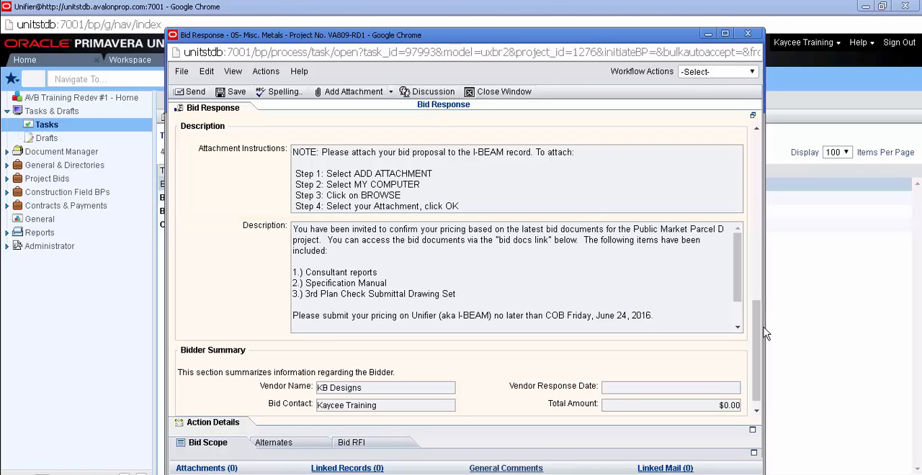
pyautogui.click(348, 94)
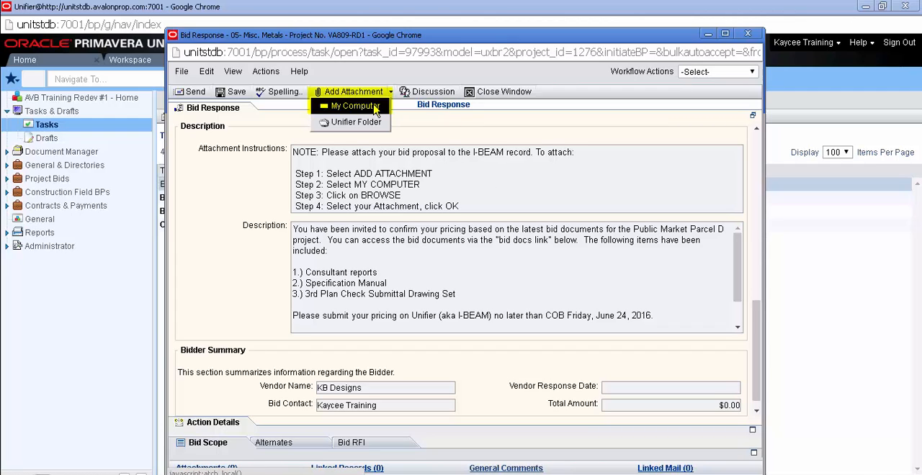
pyautogui.click(376, 108)
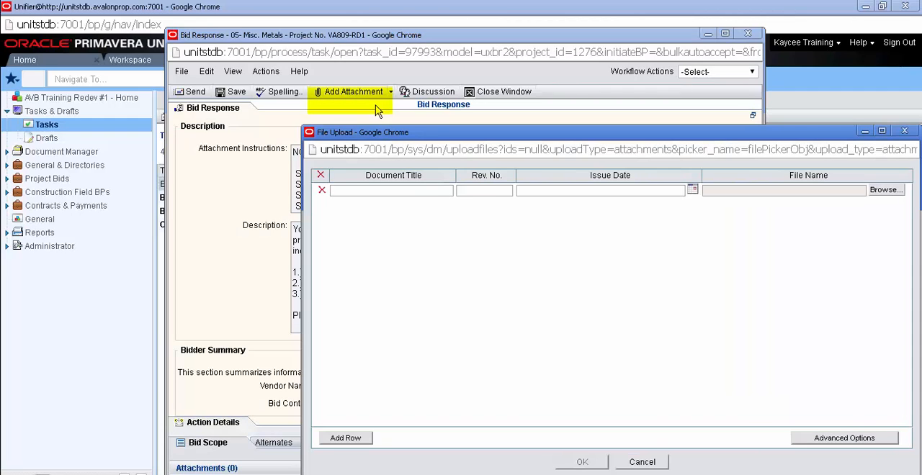
pyautogui.click(880, 193)
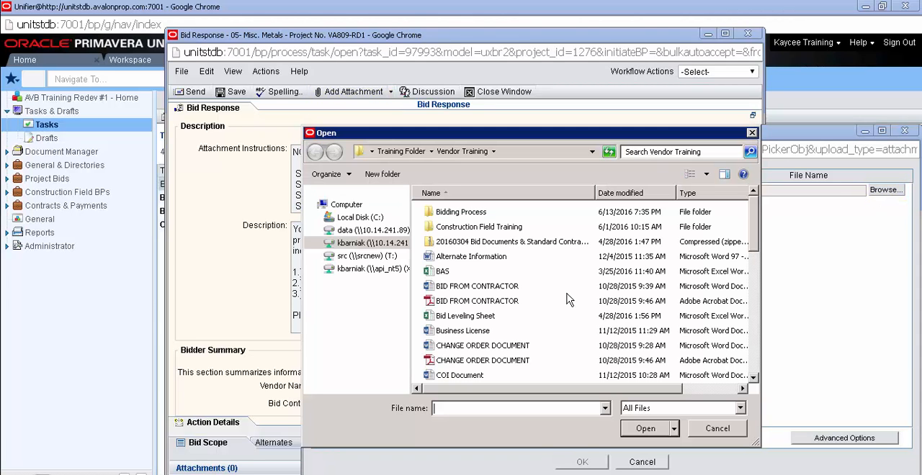
pyautogui.doubleClick(515, 303)
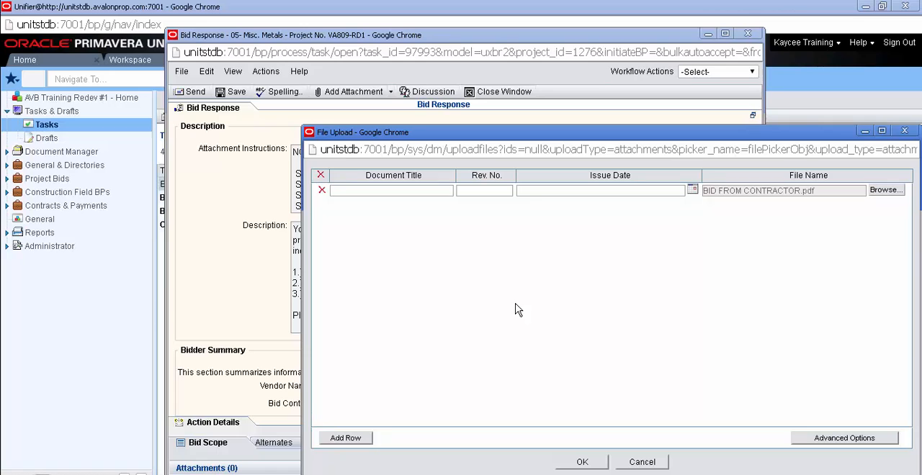
pyautogui.click(589, 462)
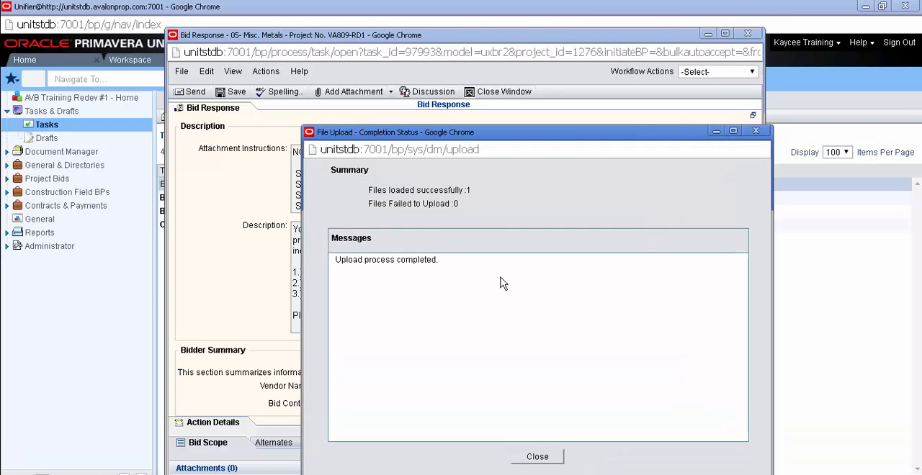
pyautogui.click(537, 457)
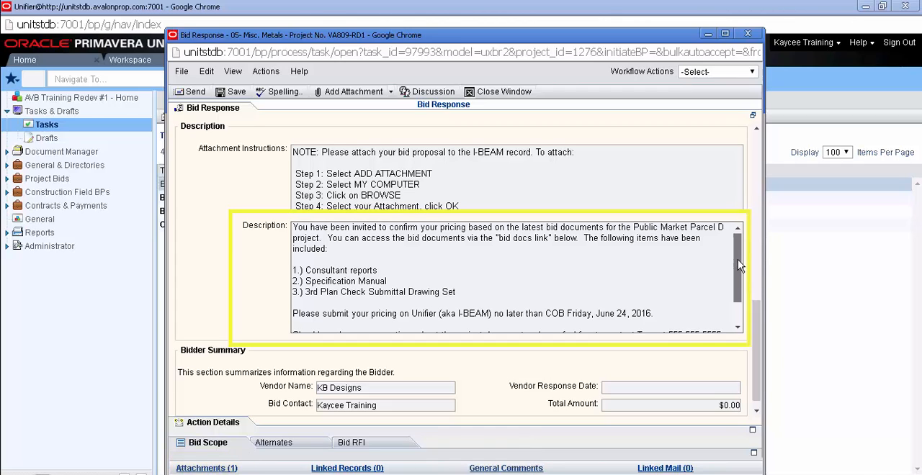
# - Read the rest of the bid description and open the Misc. Metals line item in the bid scope
pyautogui.moveTo(741, 265); pyautogui.dragTo(746, 308)
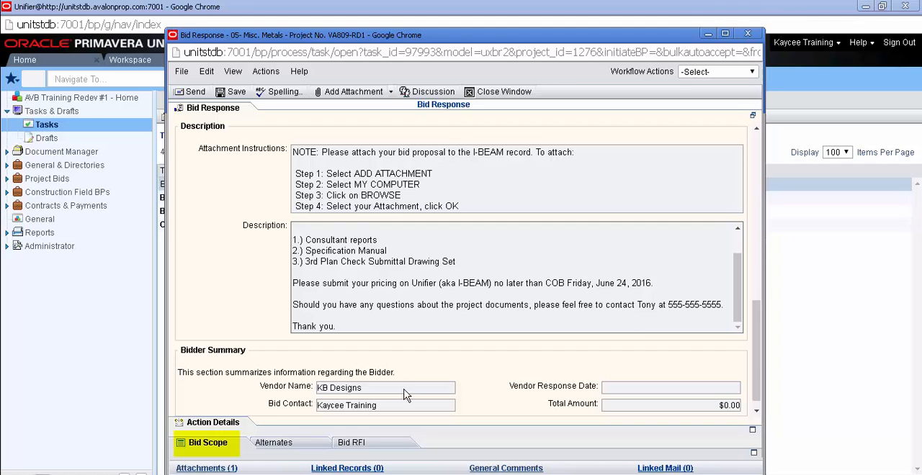
pyautogui.click(229, 447)
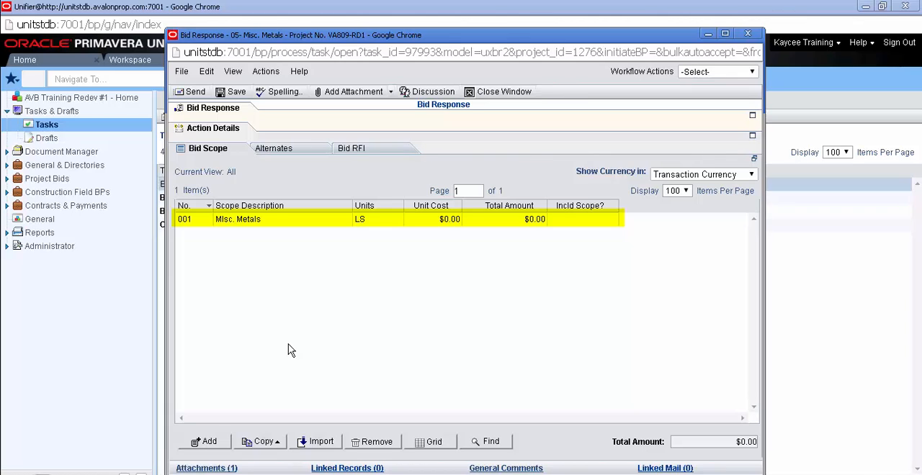
pyautogui.click(309, 221)
pyautogui.doubleClick(308, 221)
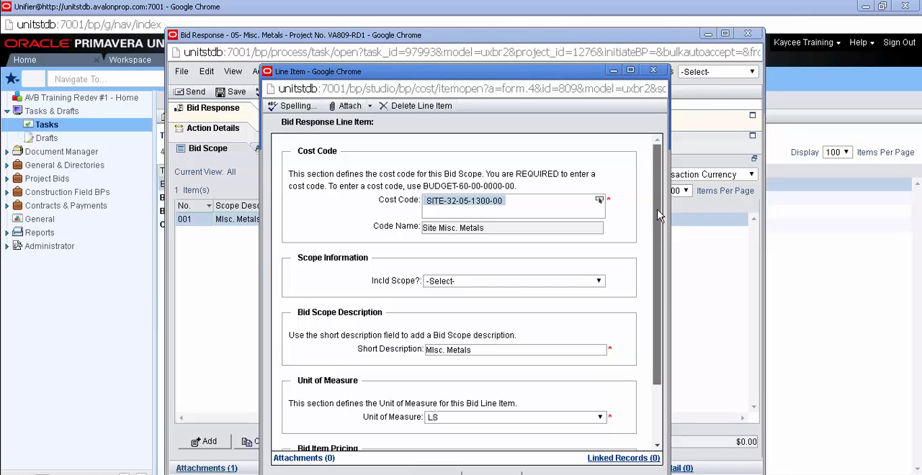
# - Set the Misc. Metals line item's total amount to 520000 and save the line item
pyautogui.scroll(-3, 659, 220)
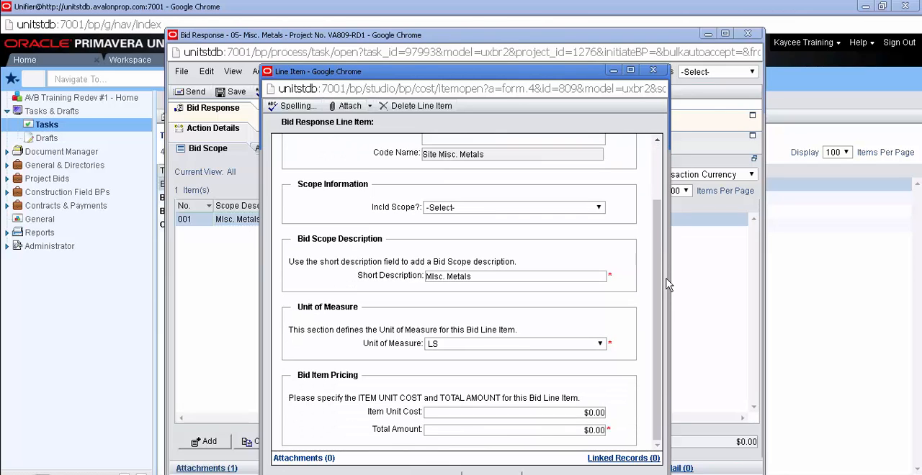
pyautogui.click(598, 209)
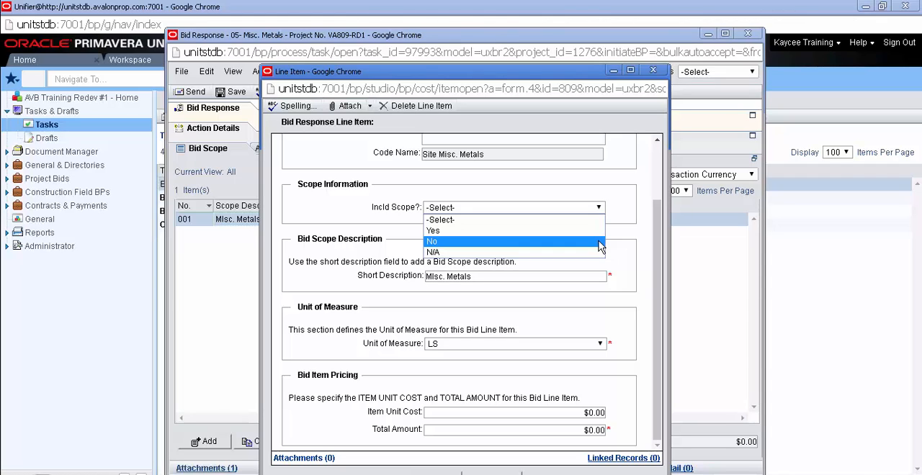
pyautogui.click(625, 246)
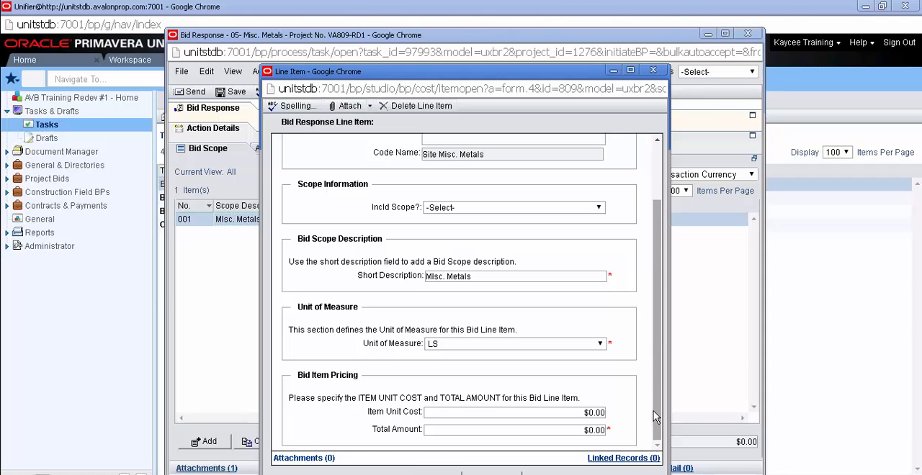
pyautogui.click(590, 430)
pyautogui.write('50')
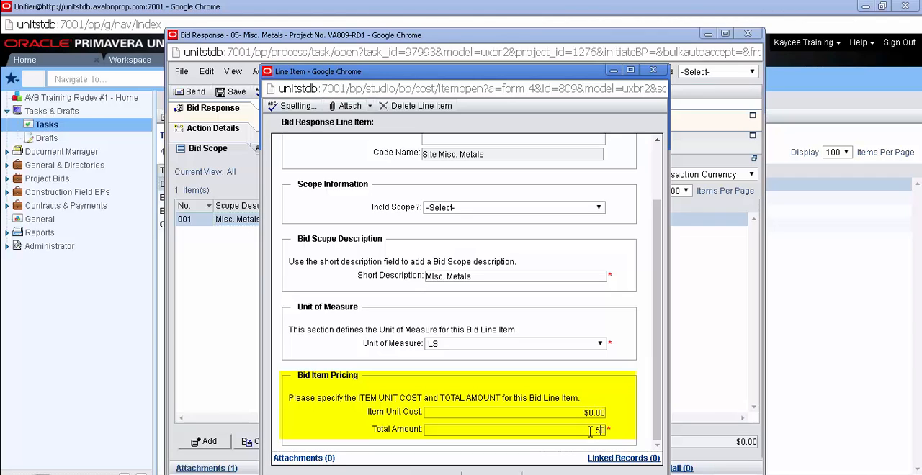
pyautogui.write('0000')
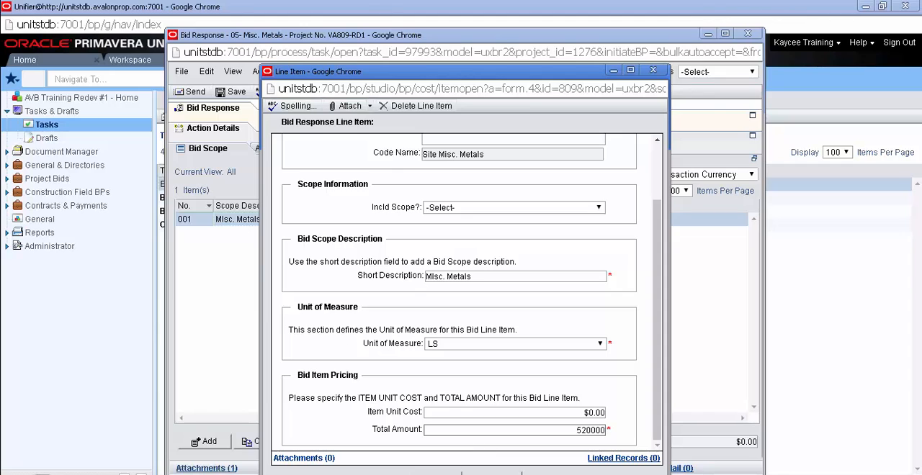
pyautogui.click(435, 474)
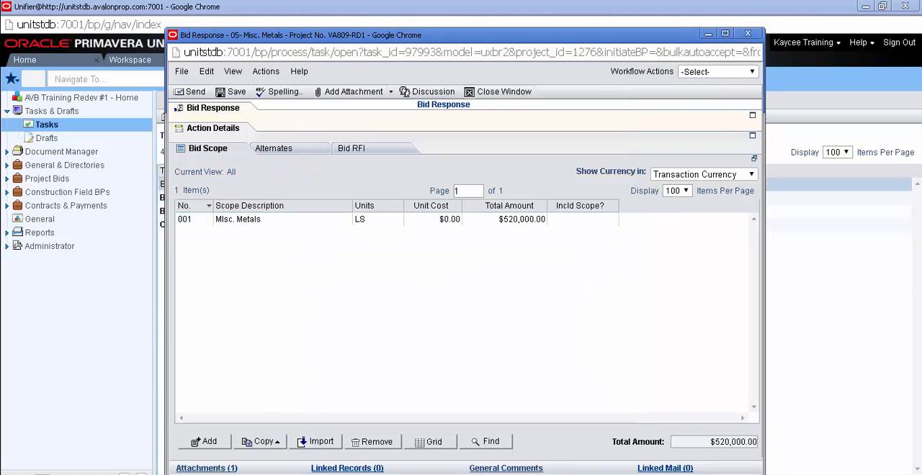
# - Reopen the Misc. Metals line item, correct its total amount to 52000 and save it
pyautogui.doubleClick(521, 219)
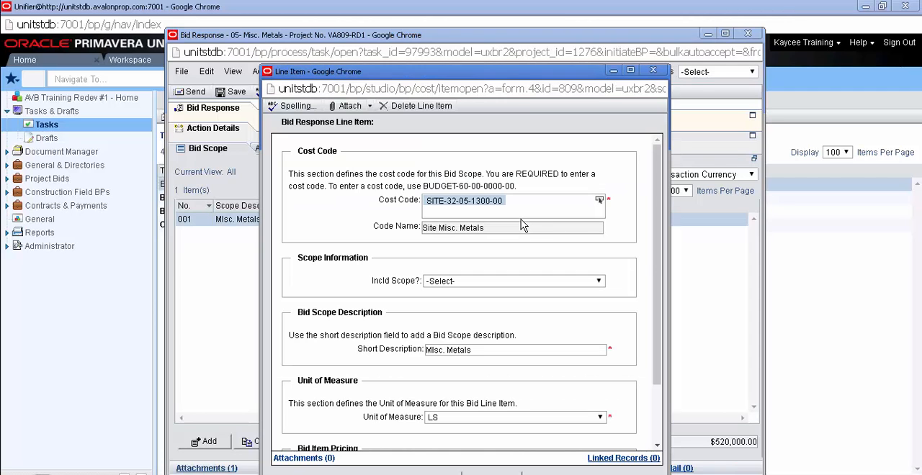
pyautogui.moveTo(654, 257); pyautogui.dragTo(658, 354)
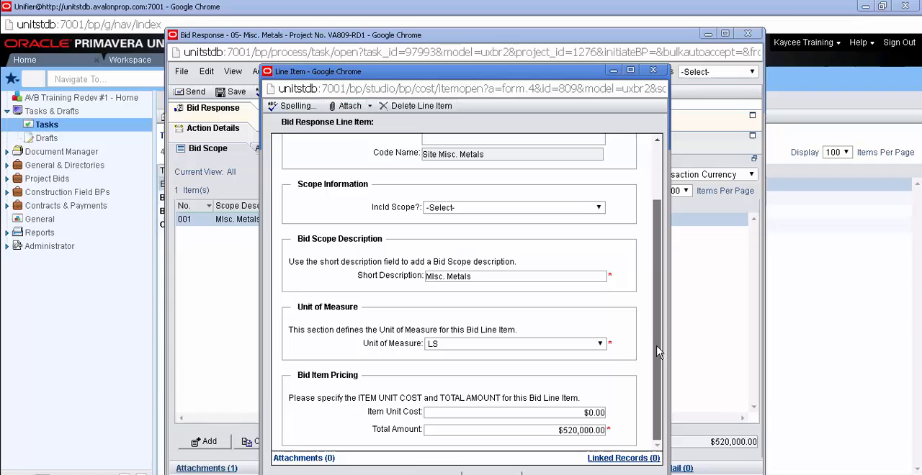
pyautogui.click(578, 429)
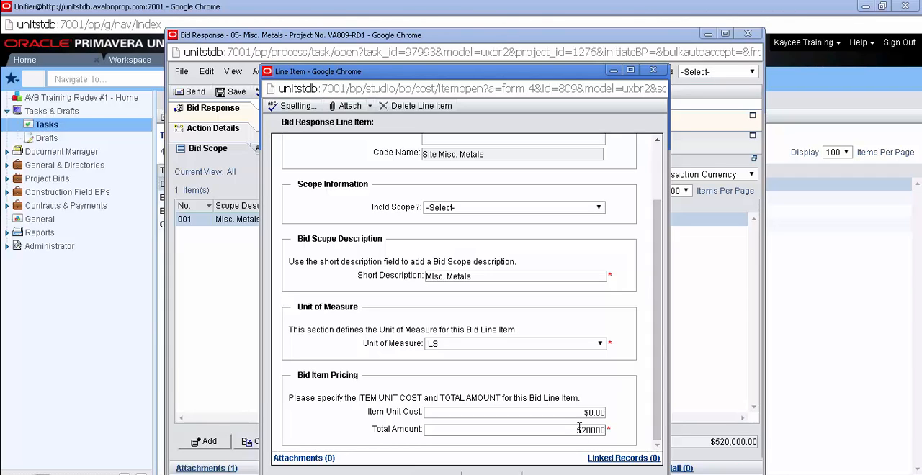
pyautogui.press('End')
pyautogui.press('BackSpace')
pyautogui.press('BackSpace')
pyautogui.write('0')
pyautogui.click(491, 474)
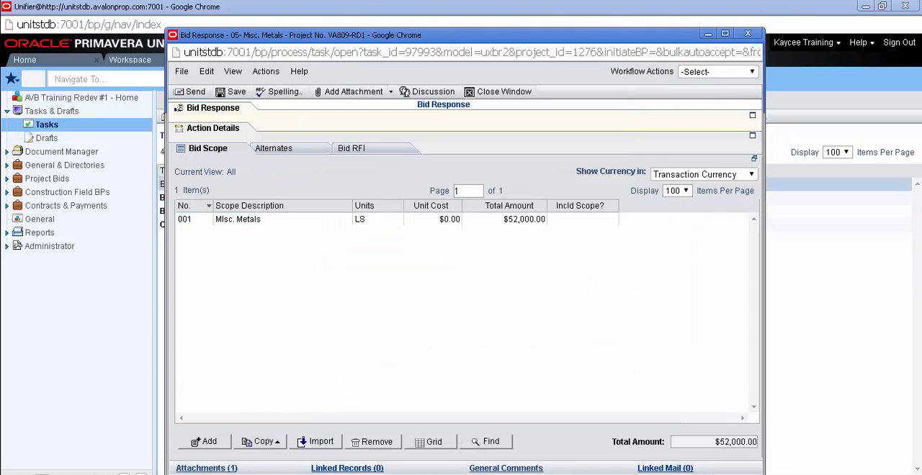
# - Review the bid scope line's columns through to Total Amount in the grid view and close the grid
pyautogui.click(433, 442)
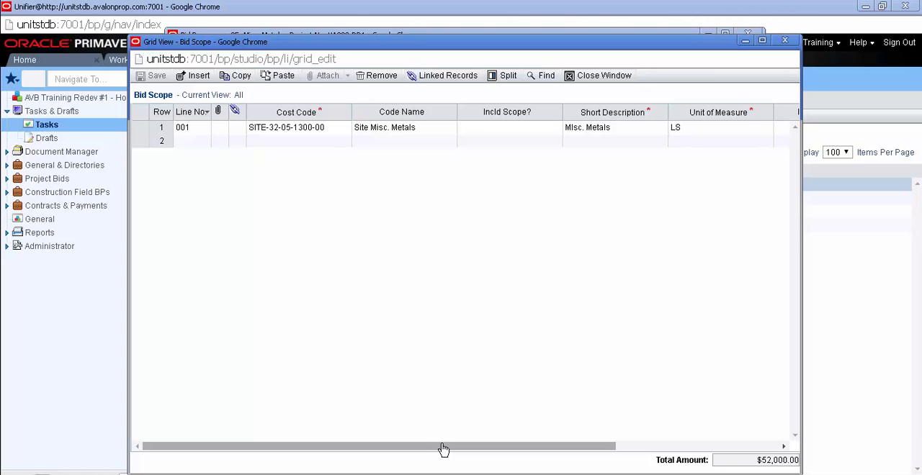
pyautogui.moveTo(441, 444); pyautogui.dragTo(636, 455)
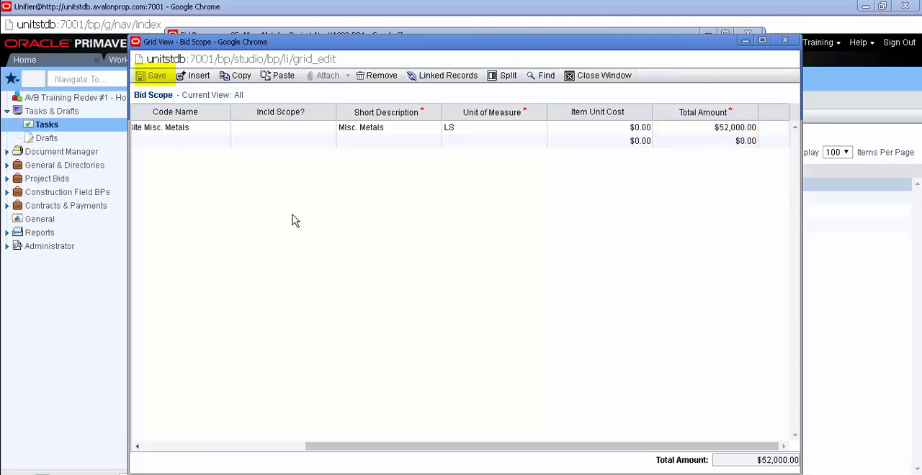
pyautogui.click(585, 82)
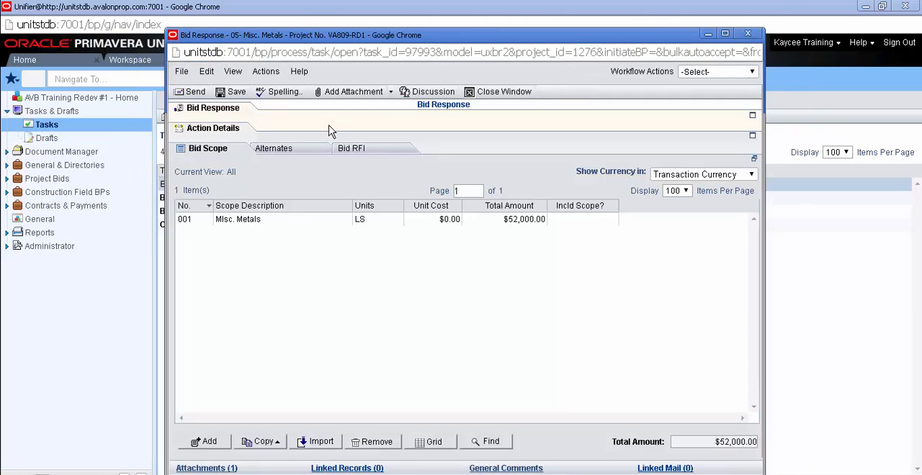
# - Examine the Alternates list and the fields and scope options of a blank alternate line item, and leave without adding one
pyautogui.click(305, 153)
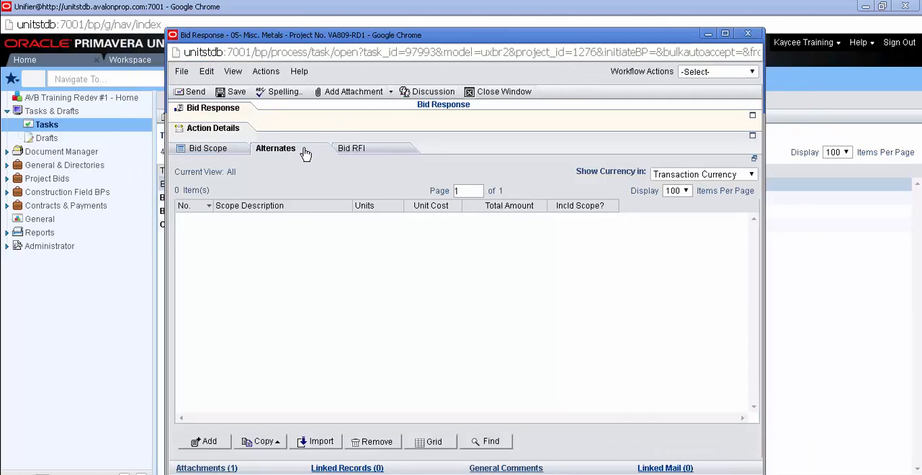
pyautogui.click(219, 444)
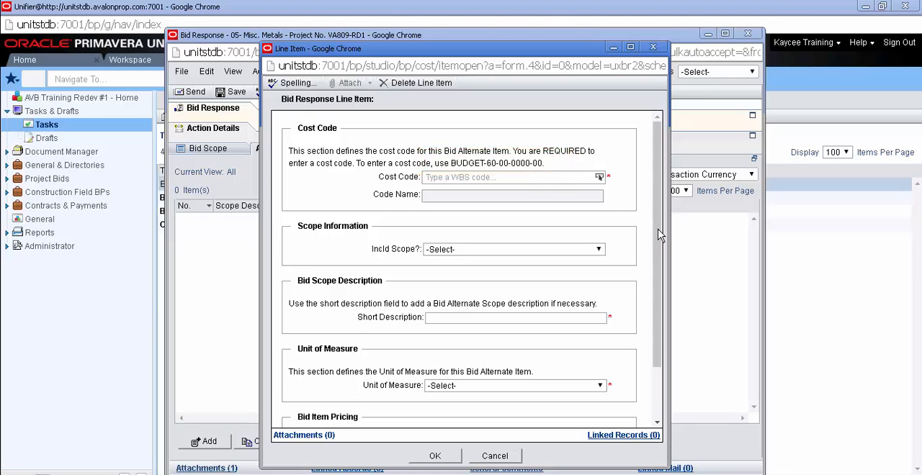
pyautogui.moveTo(659, 220); pyautogui.dragTo(659, 251)
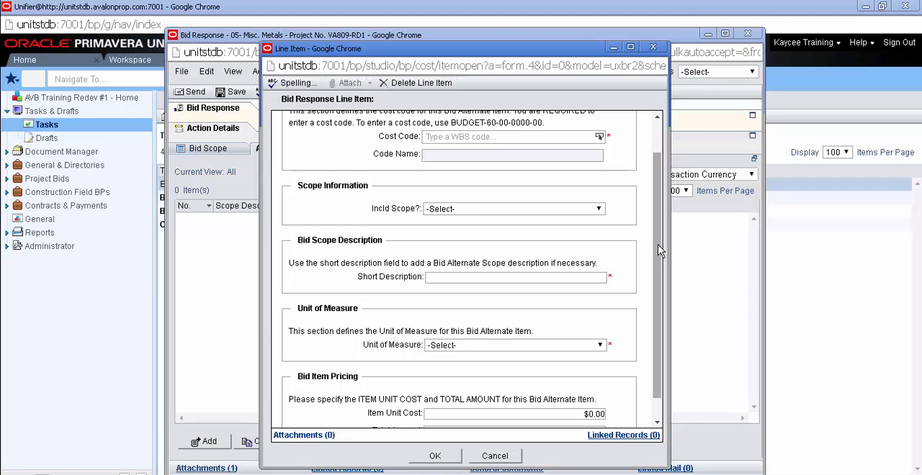
pyautogui.click(598, 209)
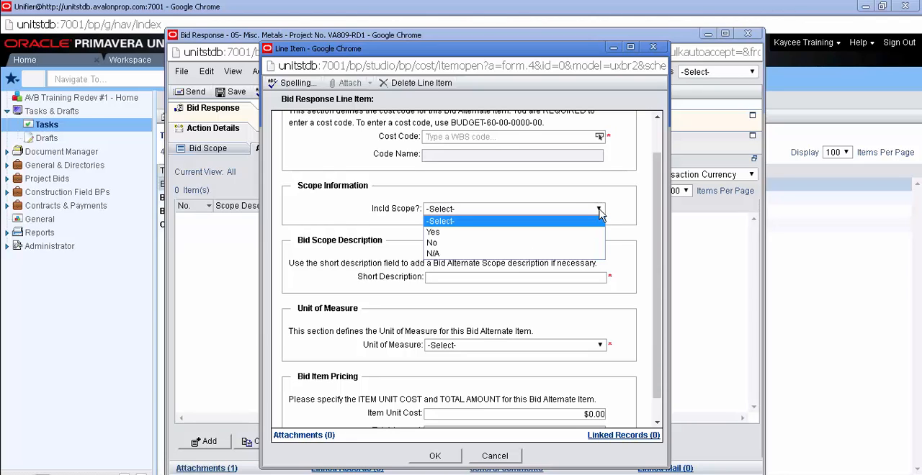
pyautogui.click(600, 210)
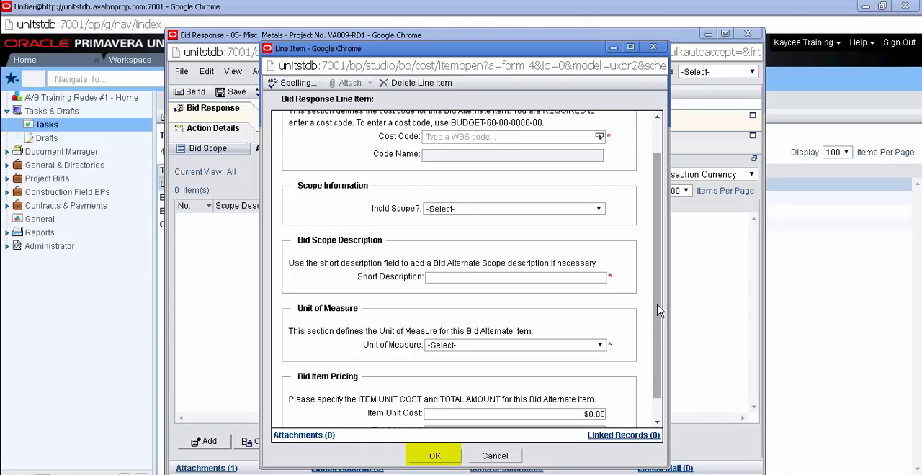
pyautogui.scroll(-1, 658, 310)
pyautogui.click(435, 456)
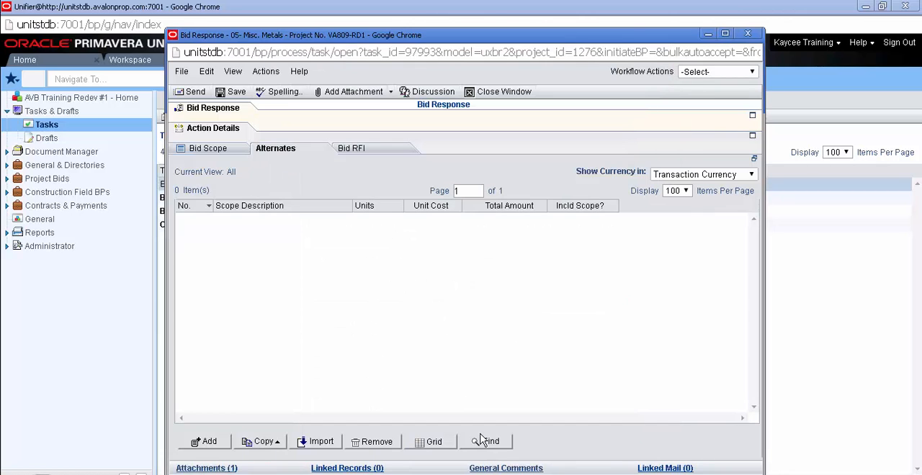
# - Create a new Bid RFI with the subject "misc. metals" and an A/E Review Due Date of 06/16/2016
pyautogui.click(381, 155)
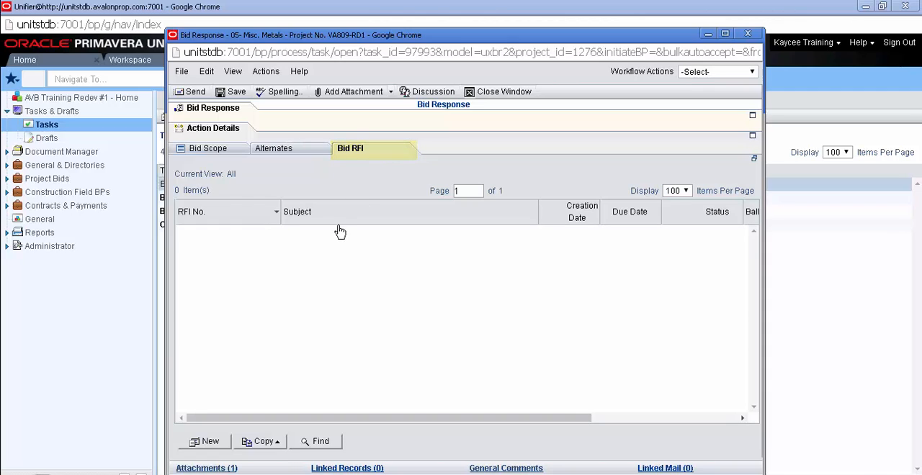
pyautogui.click(211, 441)
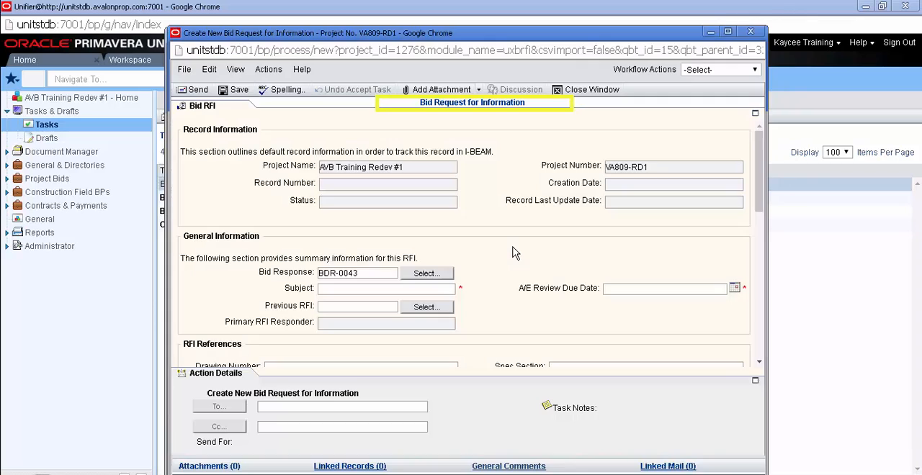
pyautogui.click(451, 289)
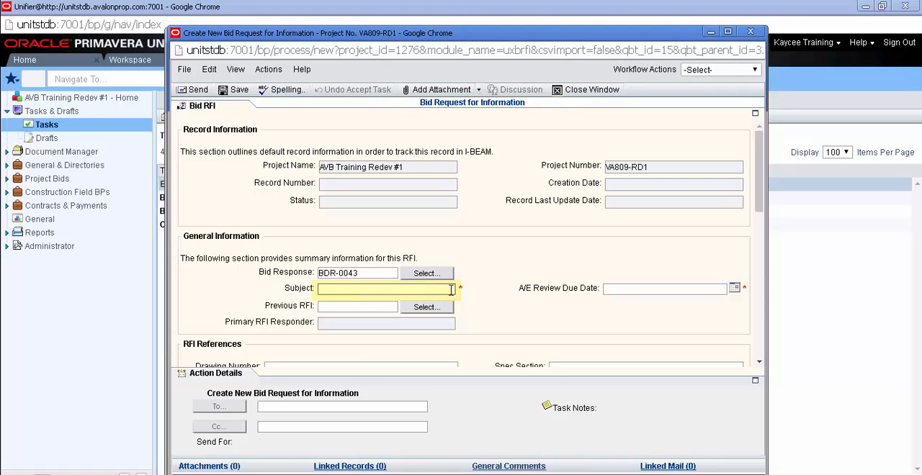
pyautogui.write('misc. metals')
pyautogui.click(735, 290)
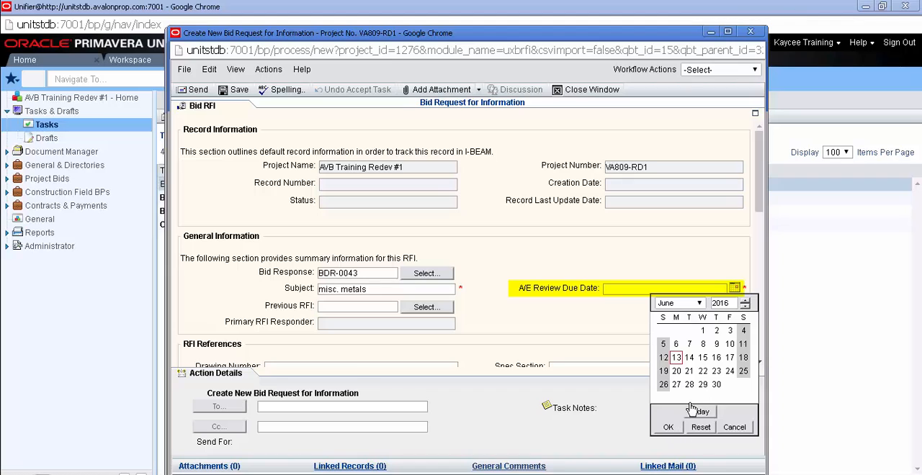
pyautogui.click(716, 358)
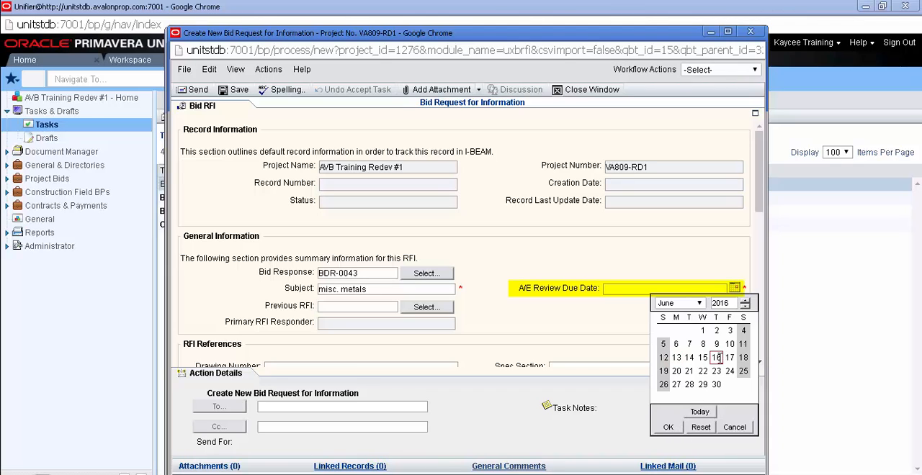
pyautogui.click(667, 427)
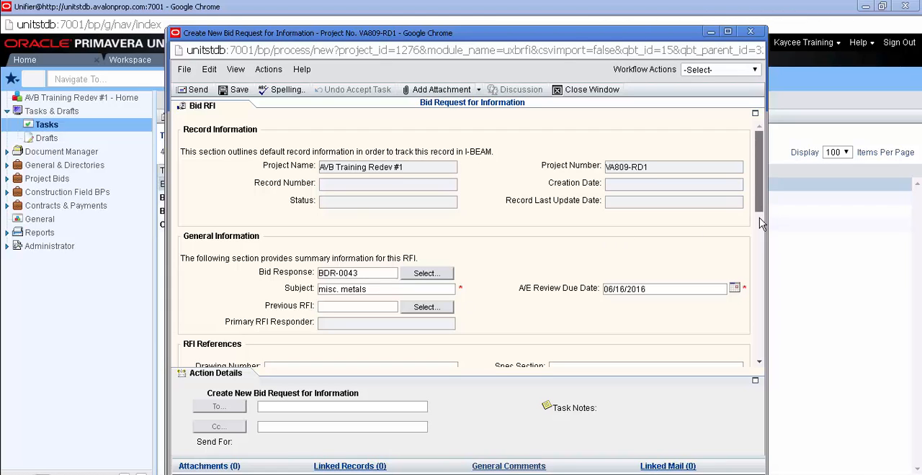
# - Fill in the RFI references with drawing number 05-2569 and spec section c12-22-3
pyautogui.moveTo(759, 217); pyautogui.dragTo(768, 283)
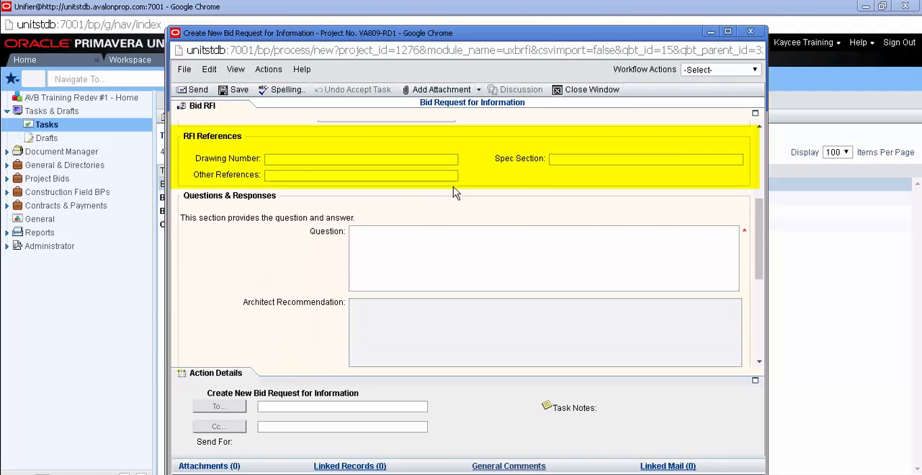
pyautogui.click(443, 159)
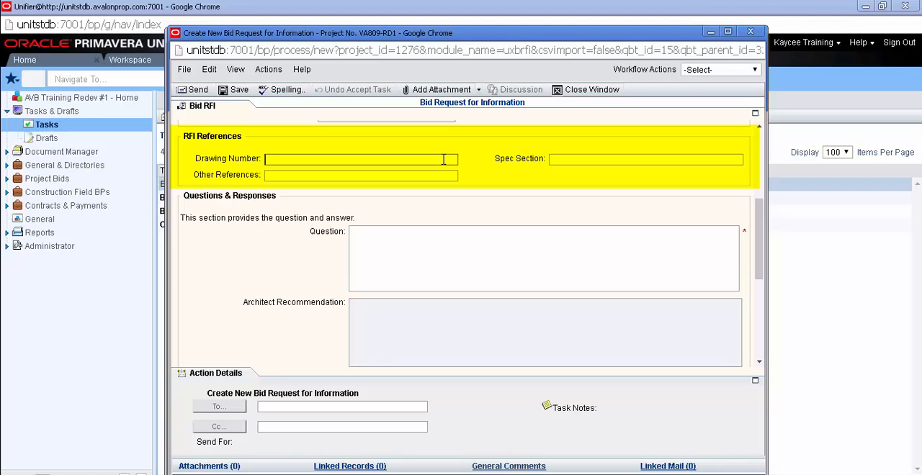
pyautogui.write('05-2569')
pyautogui.click(556, 159)
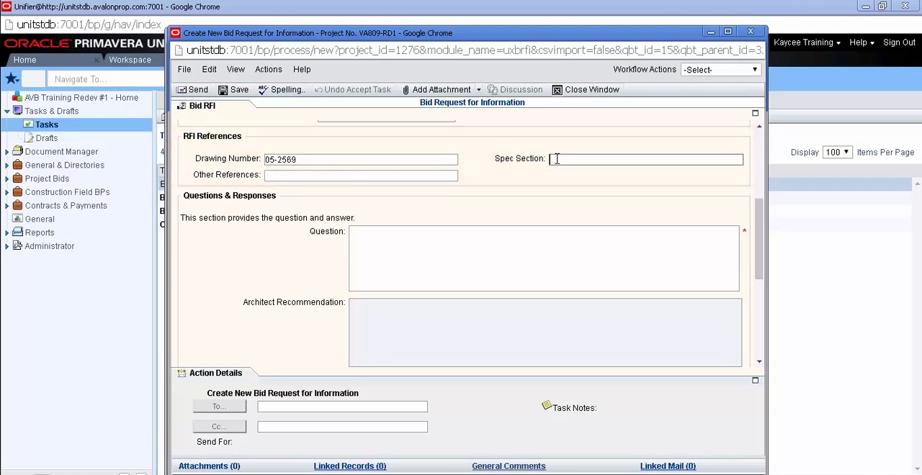
pyautogui.write('012-22-3')
pyautogui.click(450, 176)
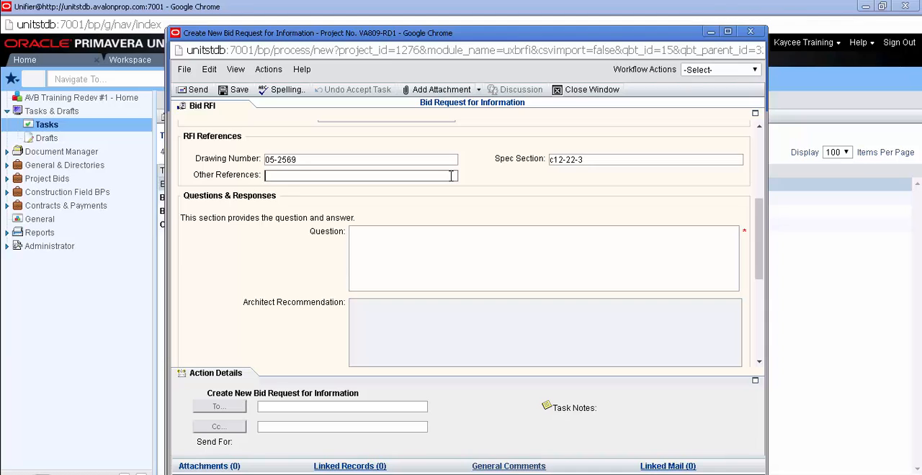
# - Enter "Enter question here" as the RFI's question
pyautogui.scroll(-1, 432, 252)
pyautogui.click(355, 167)
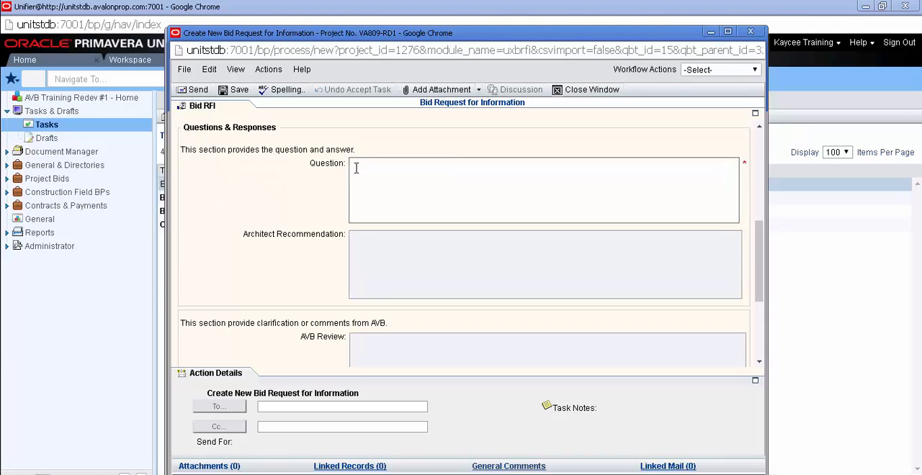
pyautogui.write('Enter question here')
# - Check the remaining review and comment sections, and send the Bid RFI with the workflow action To AVB
pyautogui.moveTo(760, 265); pyautogui.dragTo(765, 296)
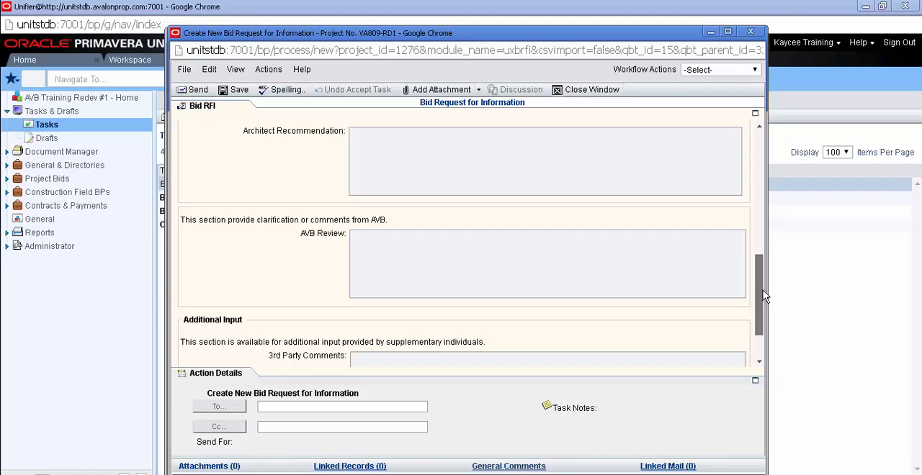
pyautogui.moveTo(765, 297); pyautogui.dragTo(763, 319)
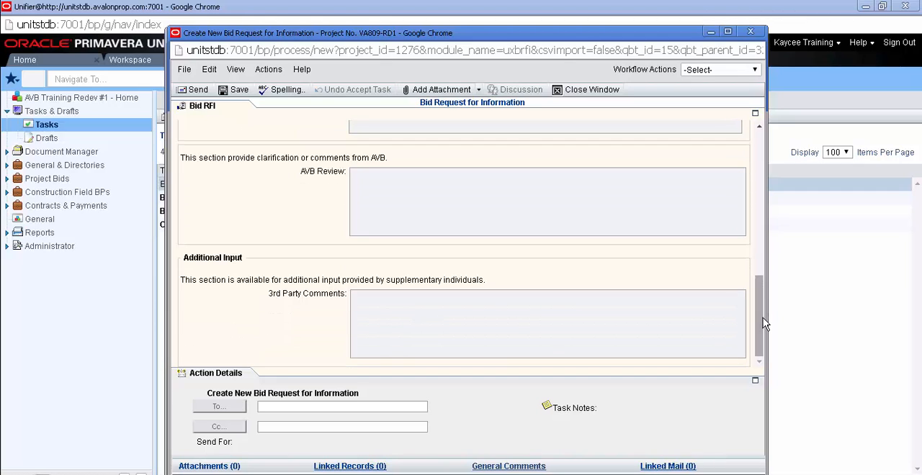
pyautogui.click(746, 74)
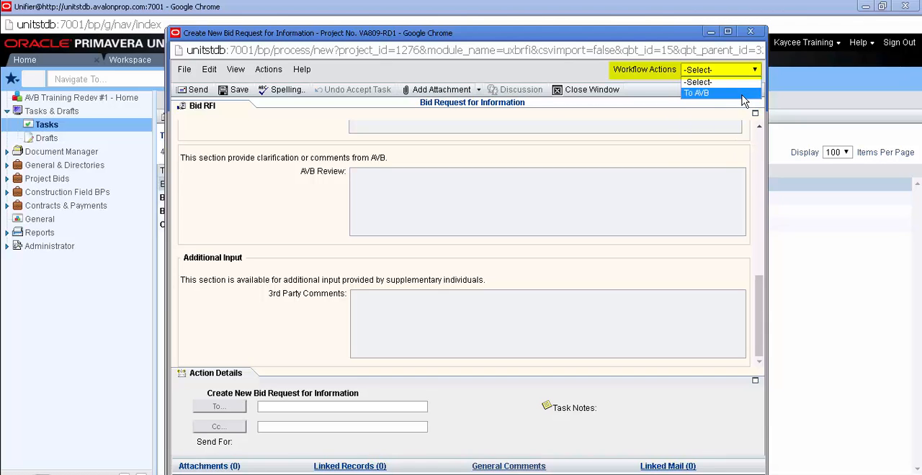
pyautogui.click(742, 94)
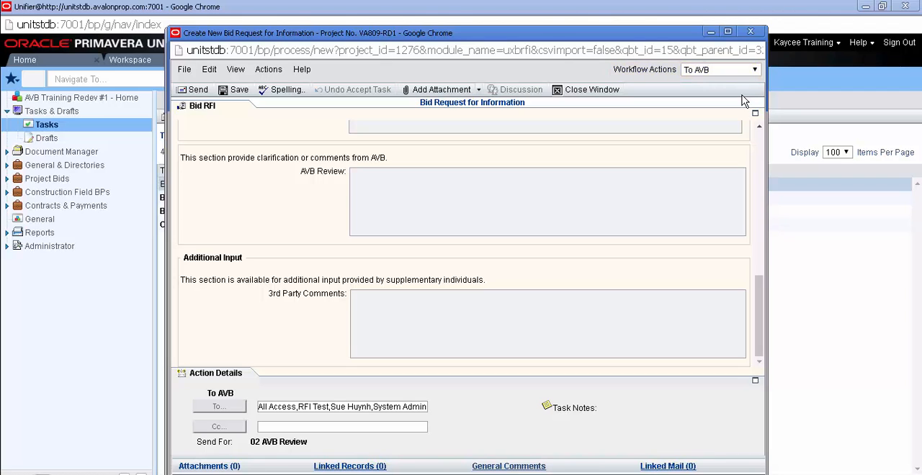
pyautogui.click(206, 93)
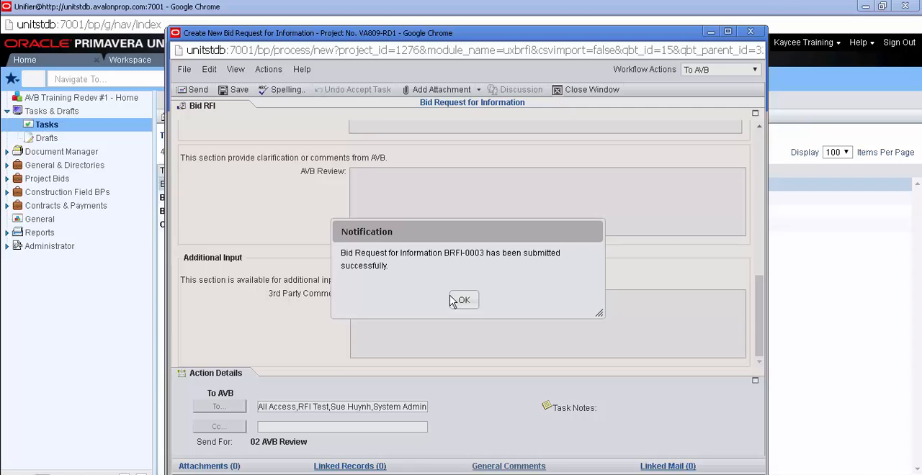
# - Dismiss the RFI submission notice, save the Misc. Metals bid response as a draft and close it
pyautogui.click(463, 302)
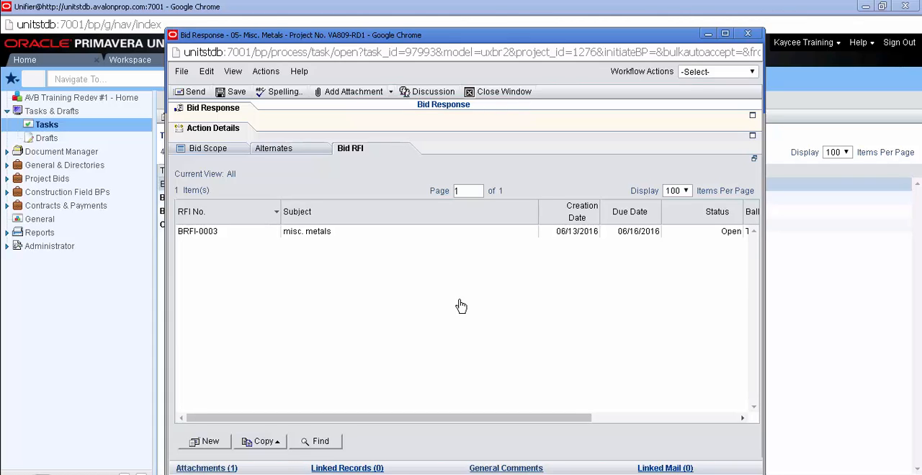
pyautogui.click(239, 97)
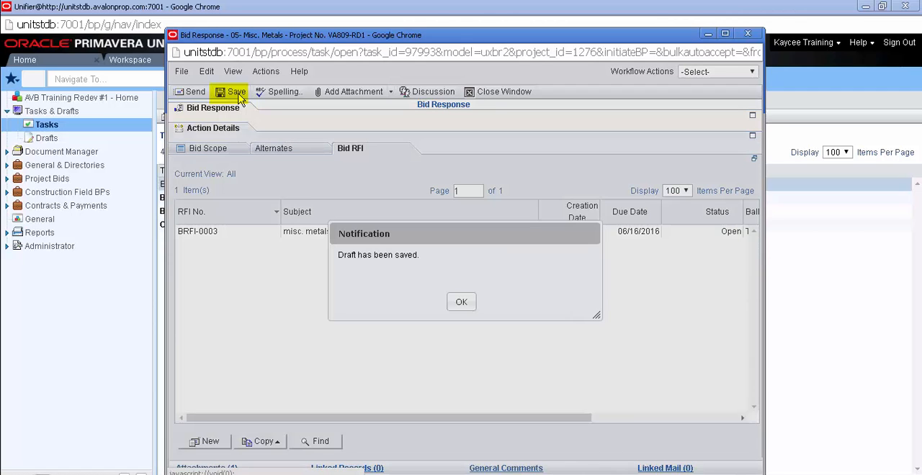
pyautogui.click(461, 303)
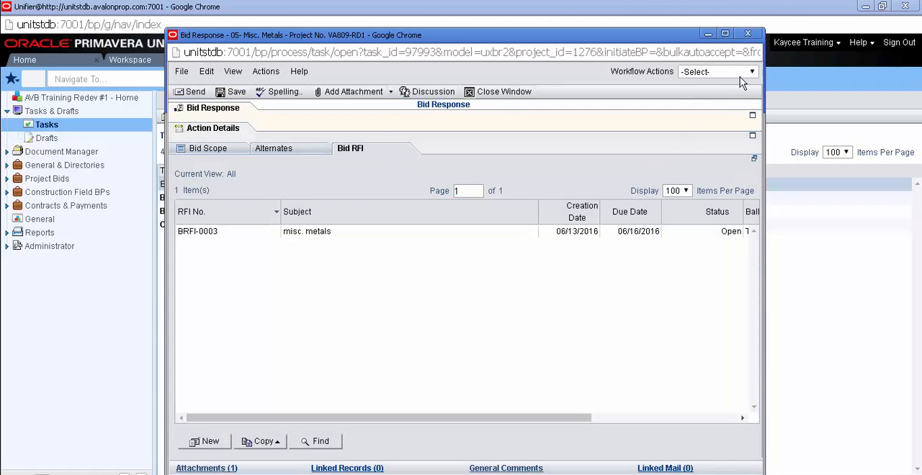
pyautogui.click(746, 35)
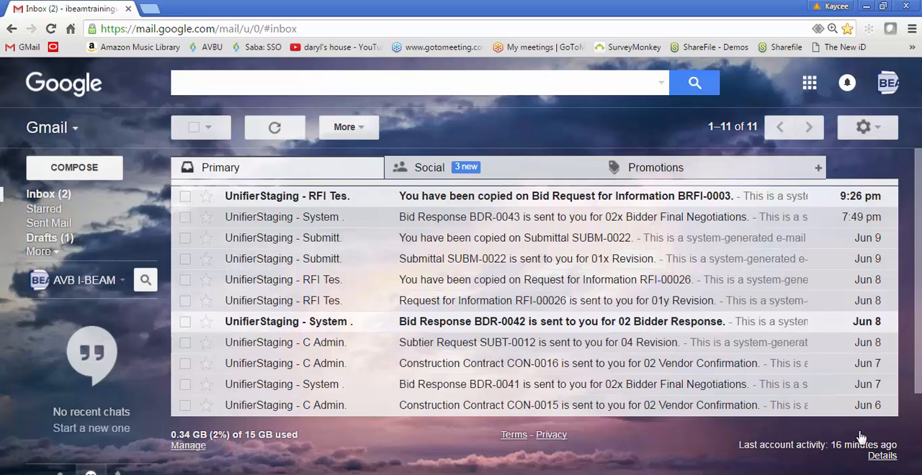
# - Switch to Gmail, open the notification e-mail for BRFI-0003 and follow its link to the record in Unifier
pyautogui.click(645, 199)
pyautogui.scroll(-2, 881, 286)
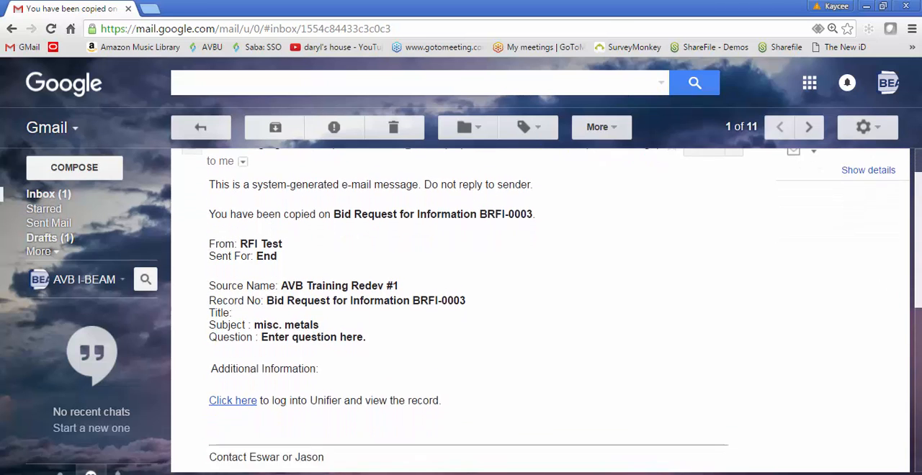
pyautogui.scroll(-1, 548, 310)
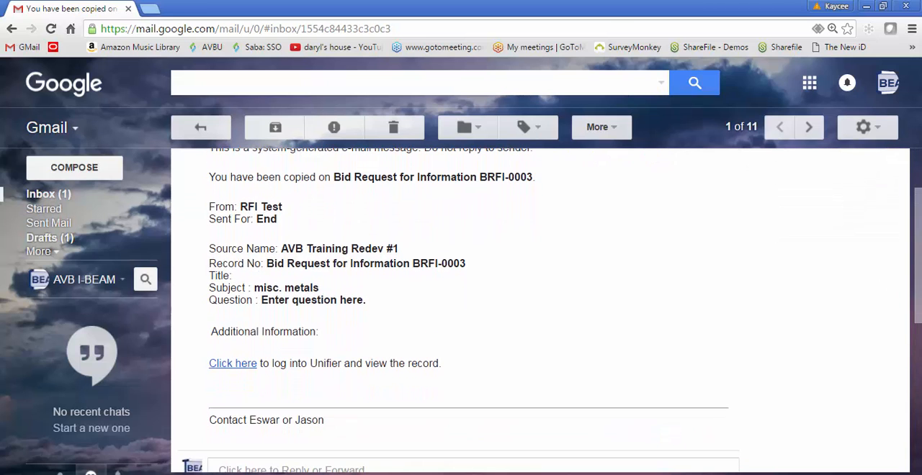
pyautogui.click(232, 364)
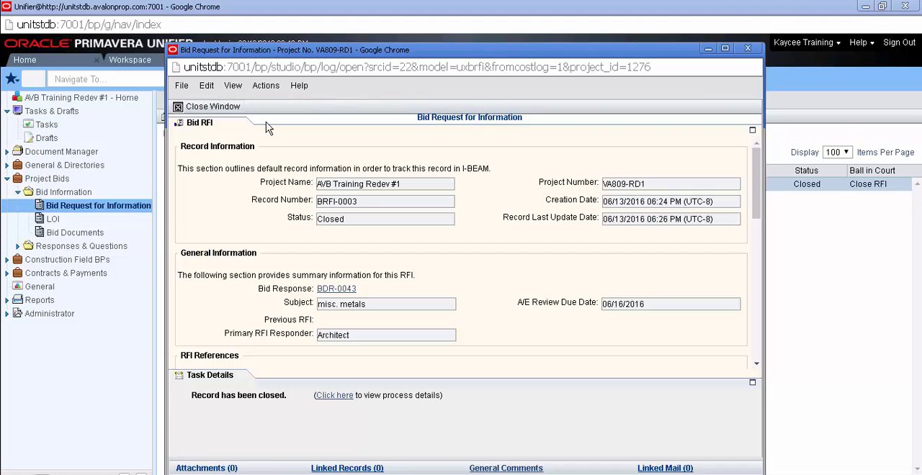
# - Read through the Bid RFI record down to the AVB Review and 3rd Party Comments, and close it
pyautogui.click(211, 127)
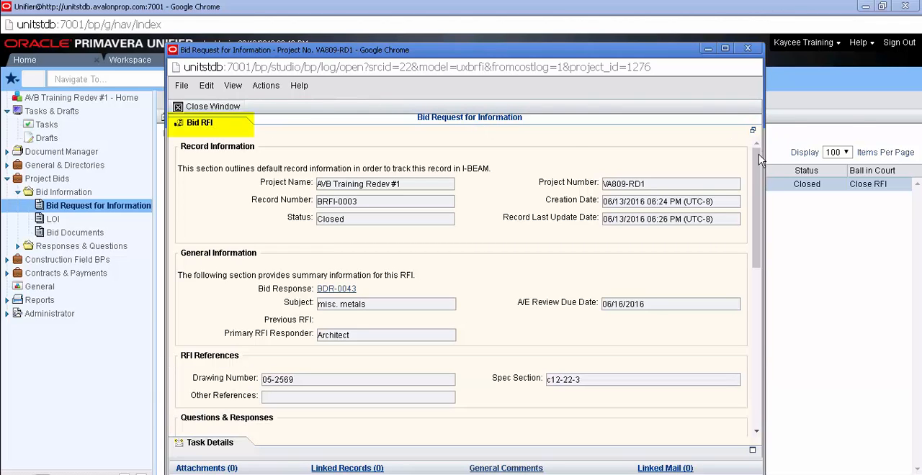
pyautogui.moveTo(758, 154); pyautogui.dragTo(768, 336)
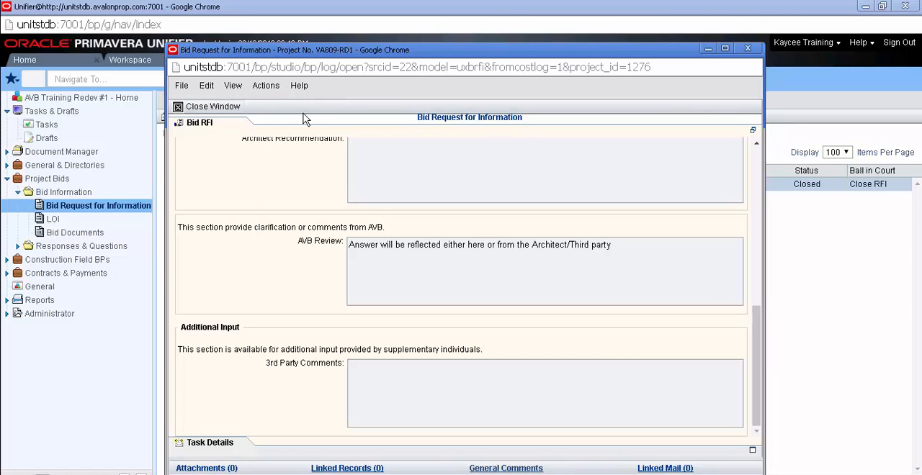
pyautogui.click(212, 106)
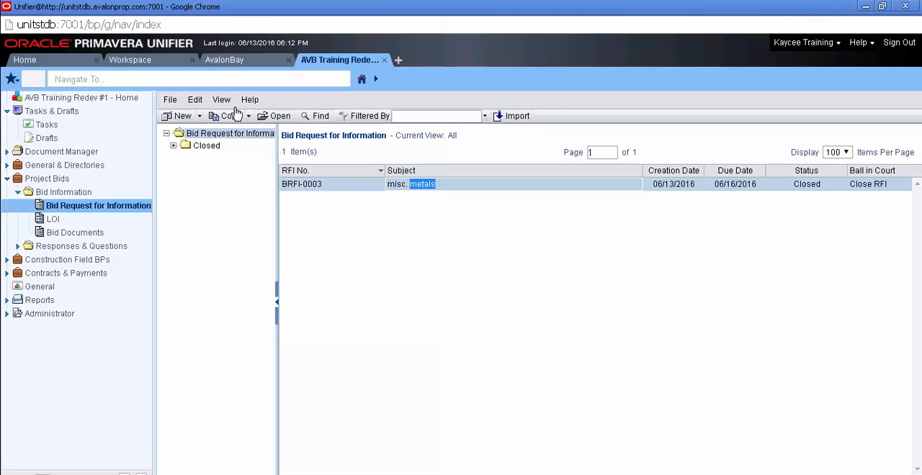
# - Open the Misc. Metals Bid Response BDR-0043 from the saved drafts
pyautogui.click(99, 140)
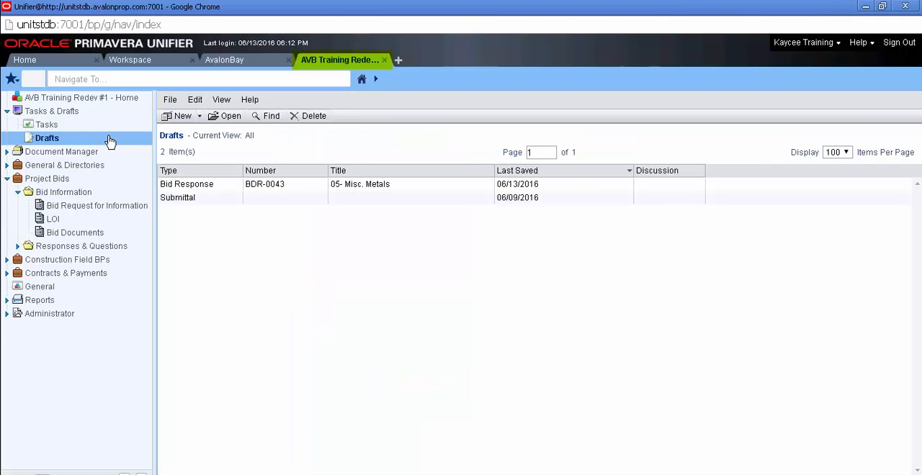
pyautogui.click(212, 191)
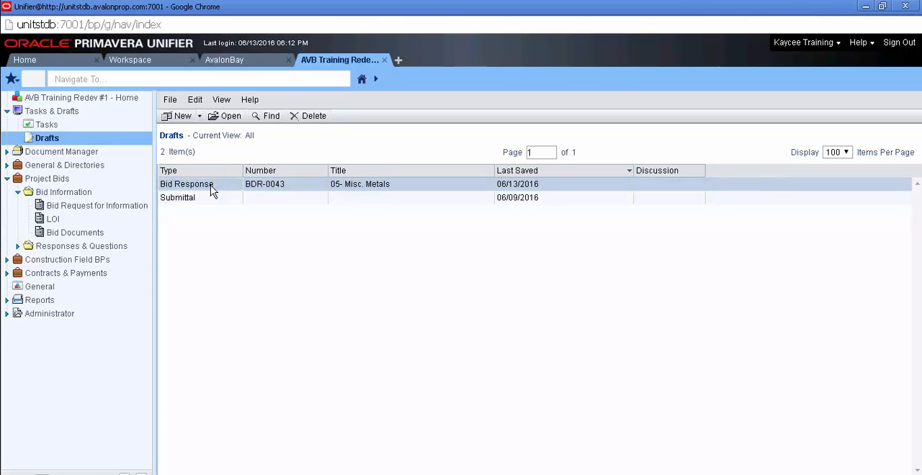
pyautogui.doubleClick(212, 189)
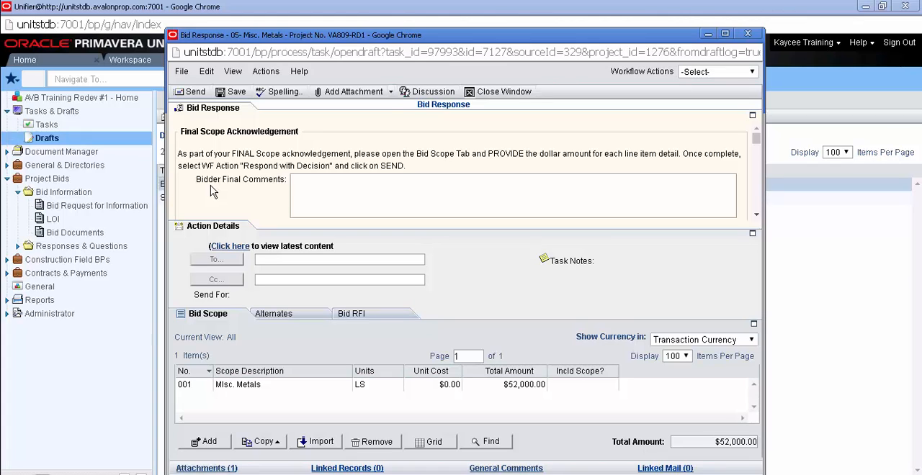
# - Expand the Bid Response form and answer Yes to Add Attachment? in the Final Scope Acknowledgement section
pyautogui.click(298, 179)
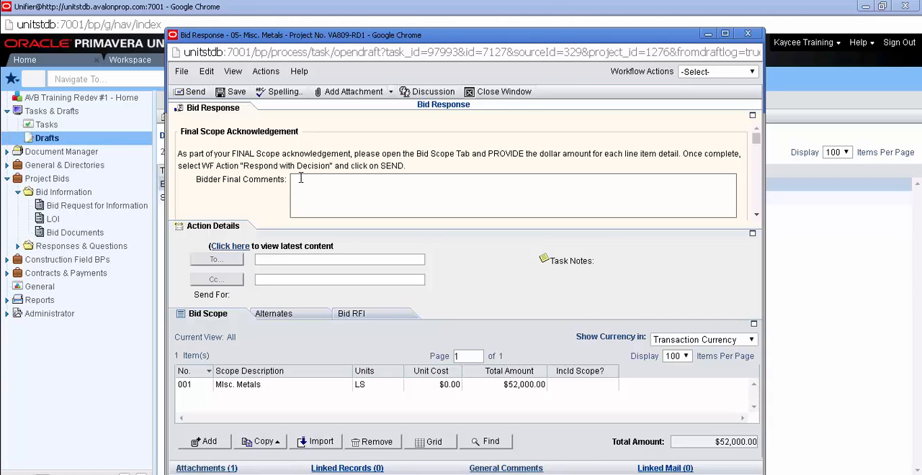
pyautogui.click(246, 117)
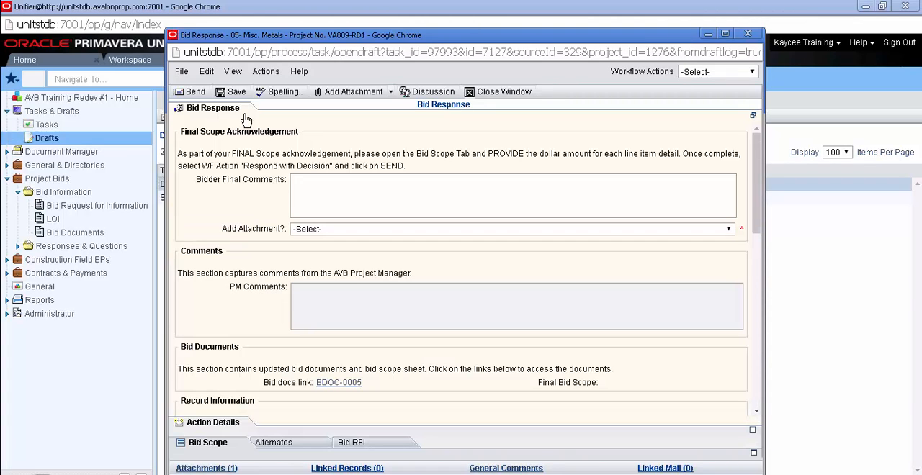
pyautogui.click(297, 194)
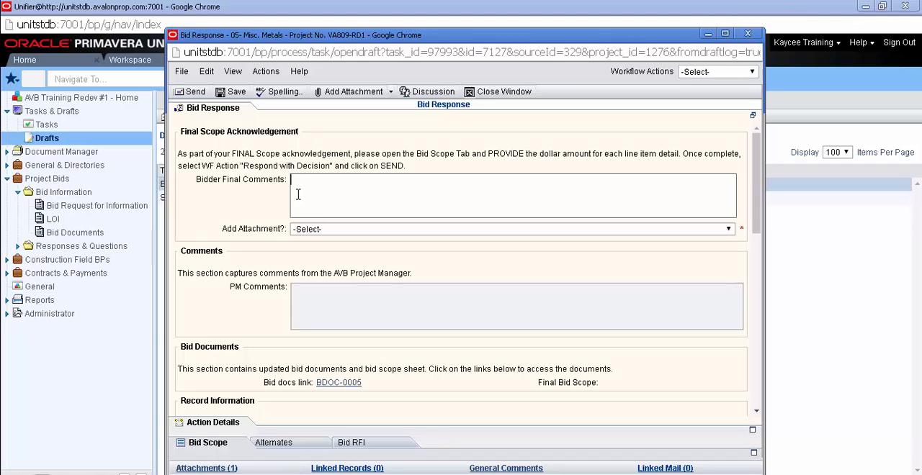
pyautogui.click(297, 195)
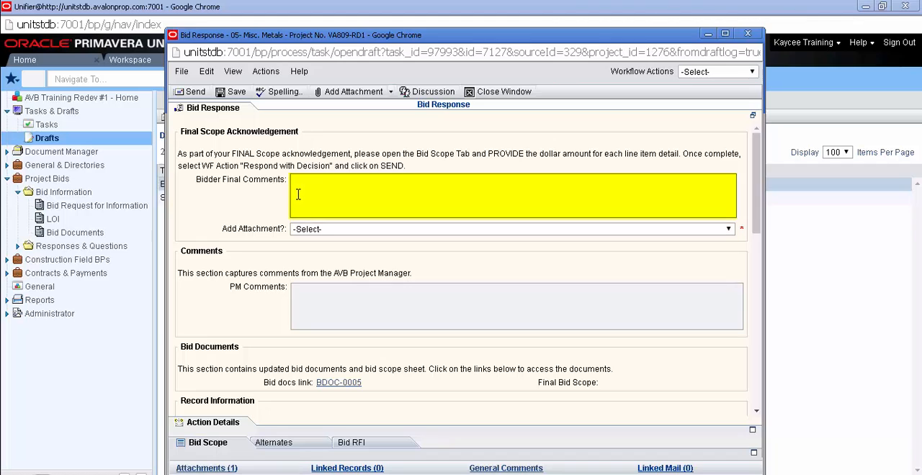
pyautogui.click(319, 230)
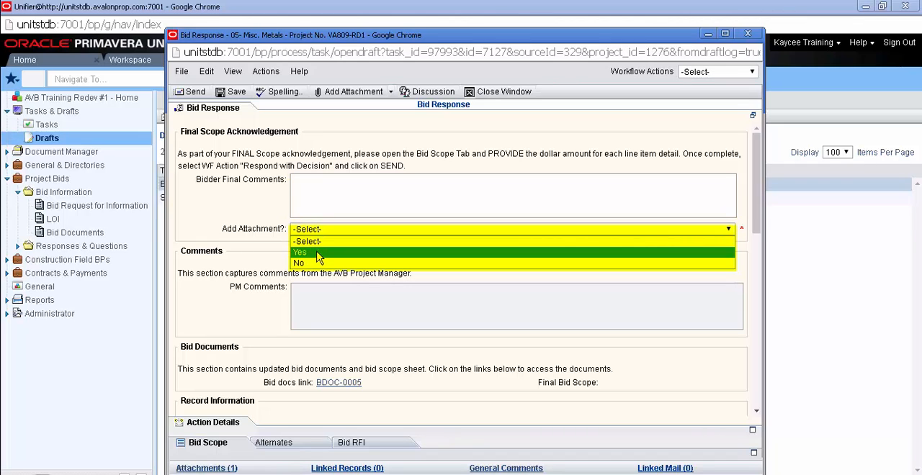
pyautogui.click(319, 253)
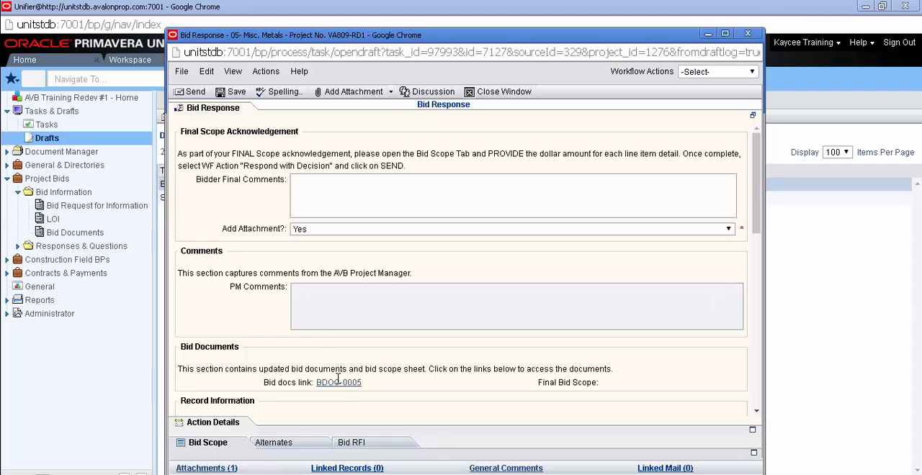
# - Check the bid scope line and view the linked Bid RFI BRFI-0003 from within the bid response
pyautogui.click(223, 446)
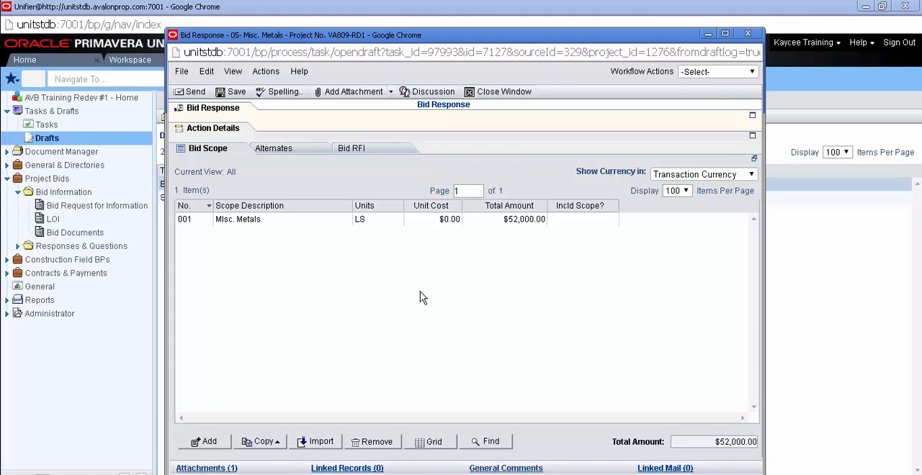
pyautogui.click(371, 149)
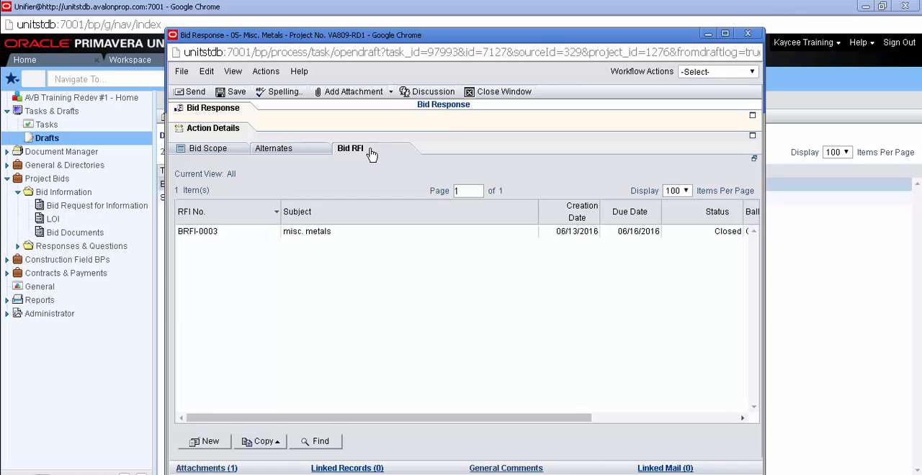
pyautogui.doubleClick(373, 238)
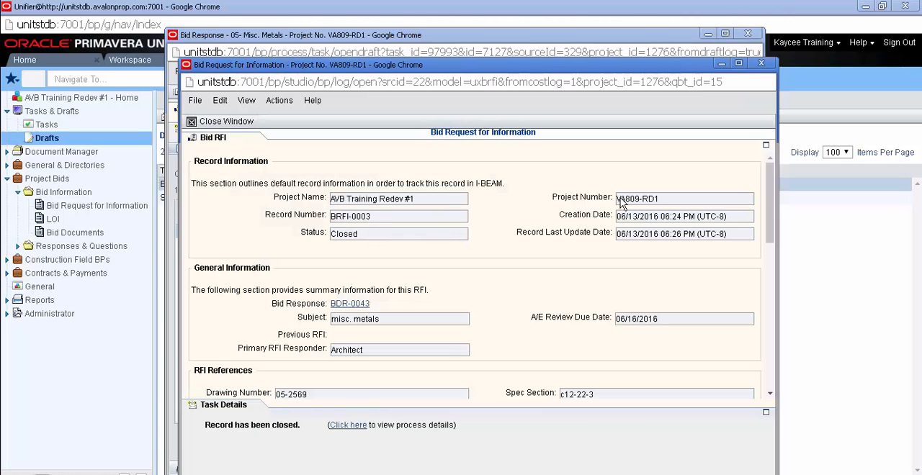
pyautogui.click(760, 63)
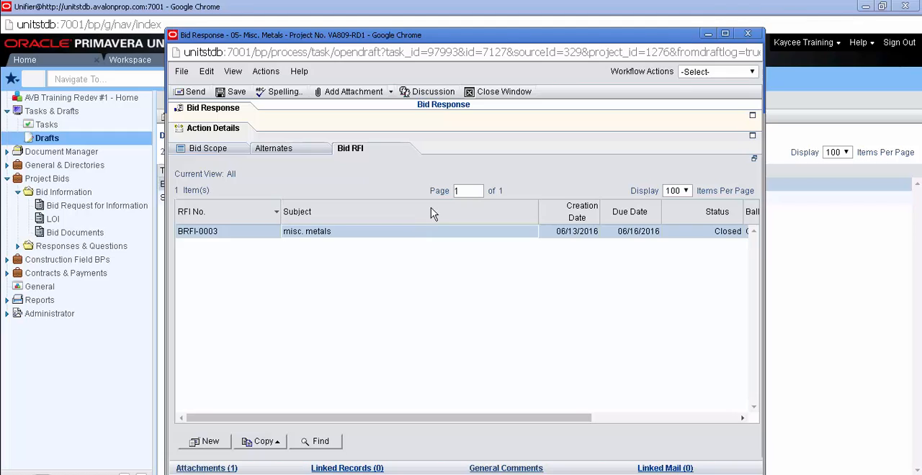
# - Send the Misc. Metals bid response with the workflow action Respond with Decision
pyautogui.click(680, 72)
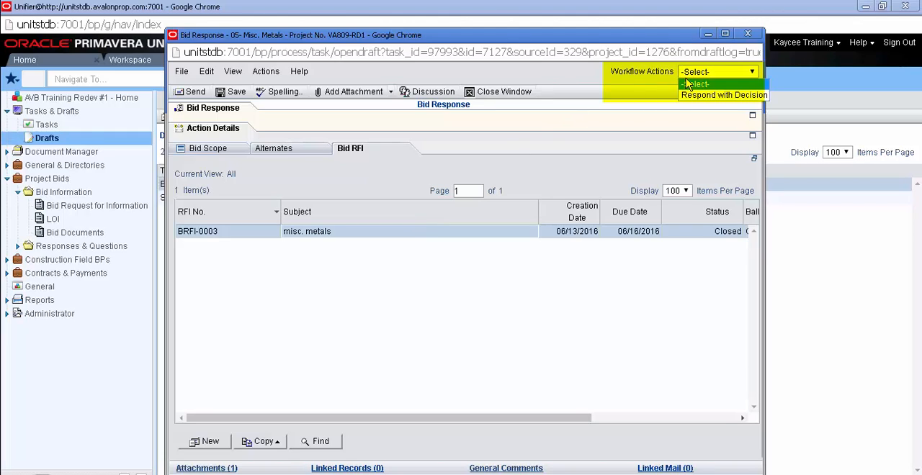
pyautogui.click(691, 96)
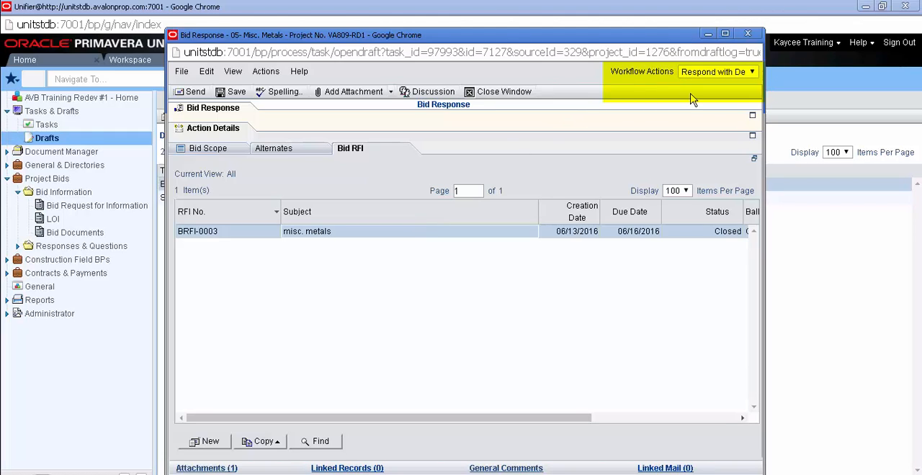
pyautogui.click(191, 98)
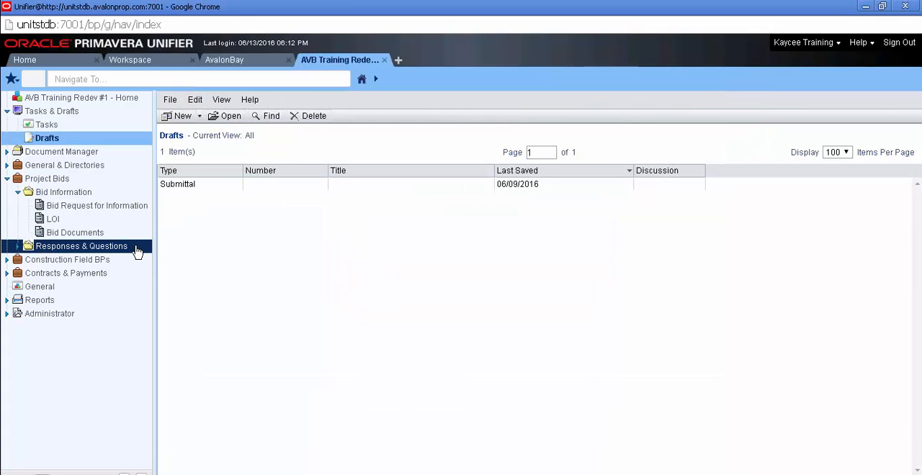
# - Find the submitted Misc. Metals record BDR-0043 in the project's Bid Response log under Responses & Questions
pyautogui.click(138, 250)
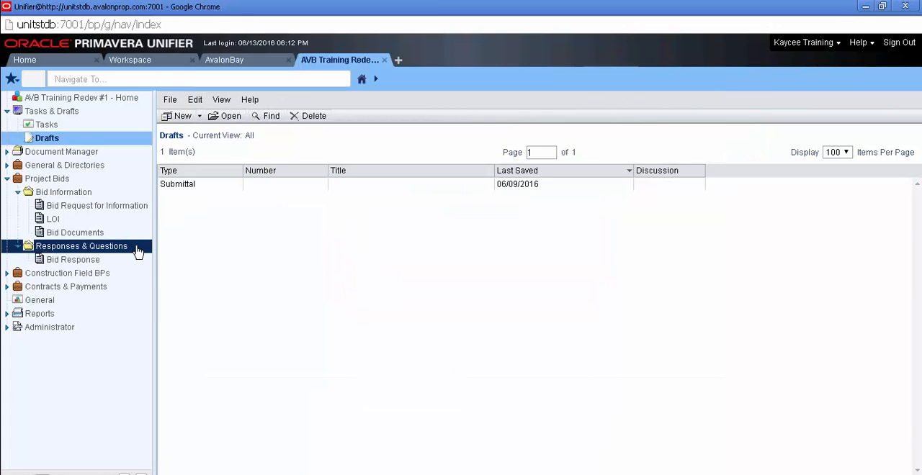
pyautogui.click(138, 262)
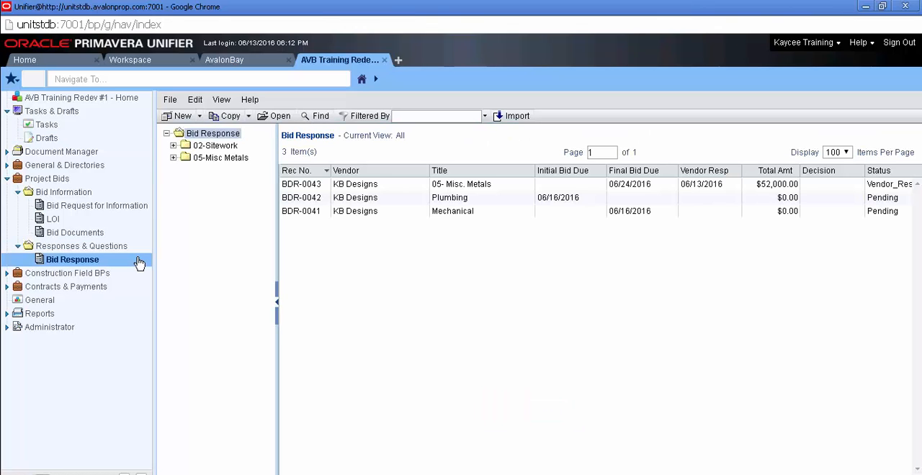
pyautogui.click(291, 186)
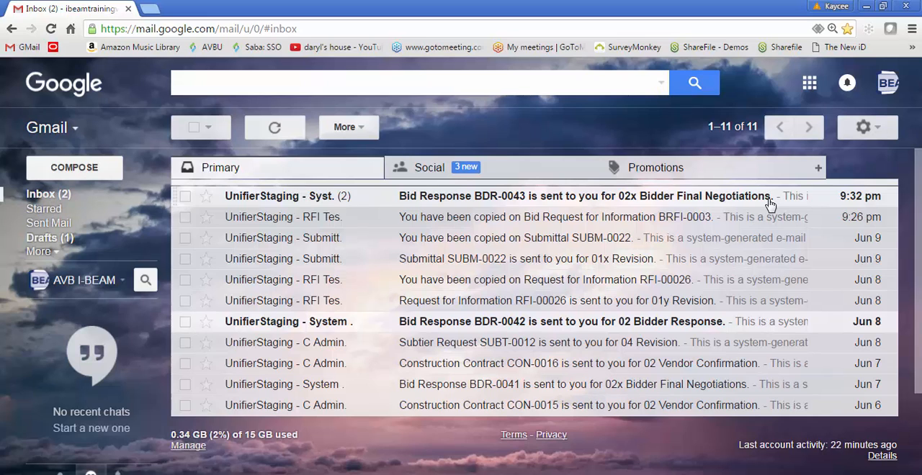
# - Switch to Gmail, open the BDR-0043 Bidder Final Negotiations e-mail and follow its link to the bid response in Unifier
pyautogui.click(769, 206)
pyautogui.scroll(-2, 769, 205)
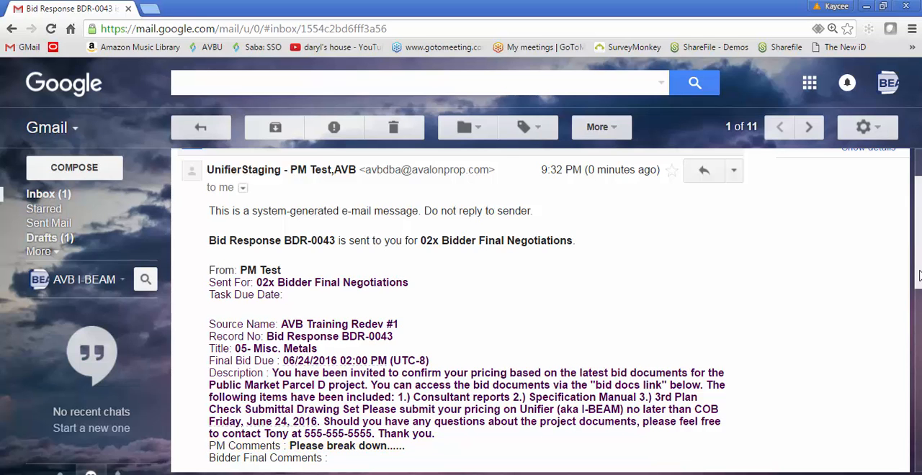
pyautogui.scroll(-2, 919, 276)
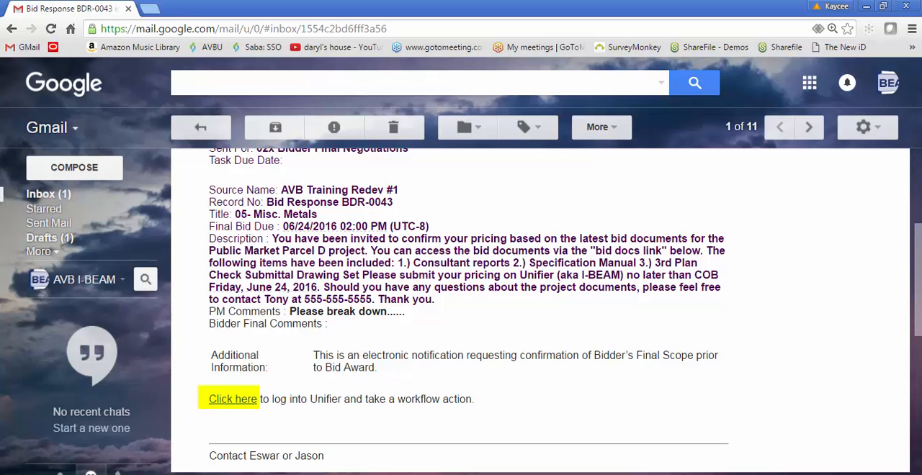
pyautogui.click(243, 407)
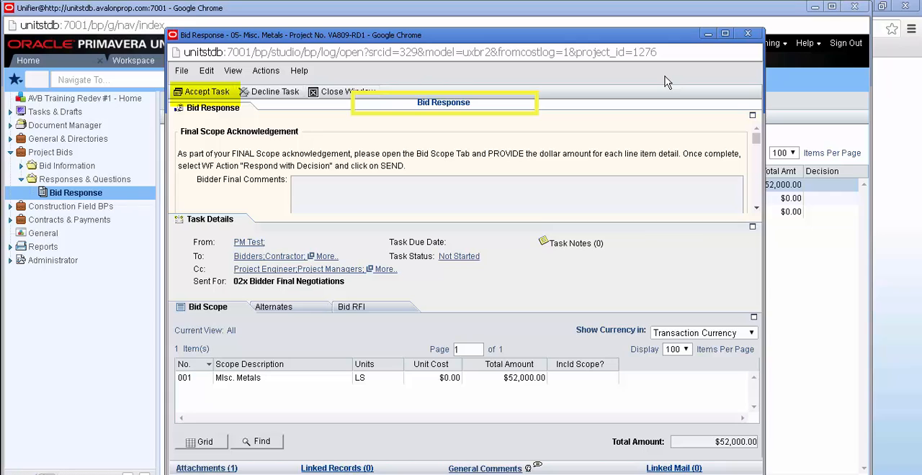
# - Accept the returned Misc. Metals bid response task, read its general comments and close the comments window
pyautogui.click(219, 96)
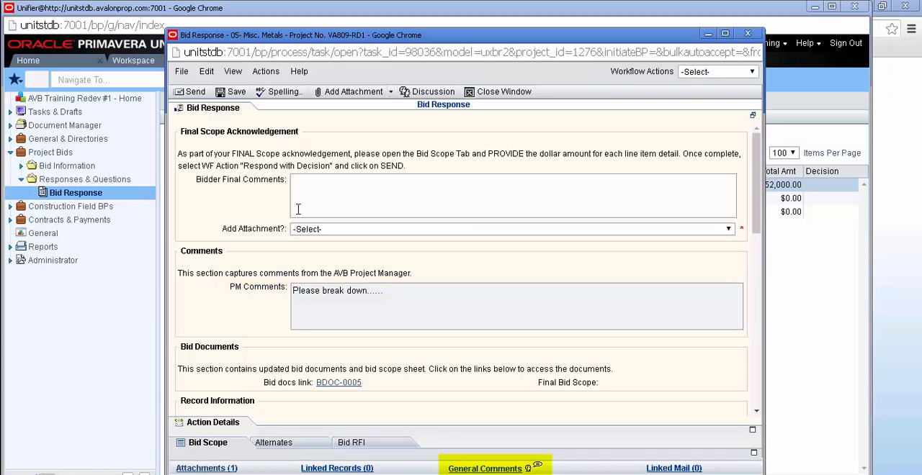
pyautogui.click(463, 469)
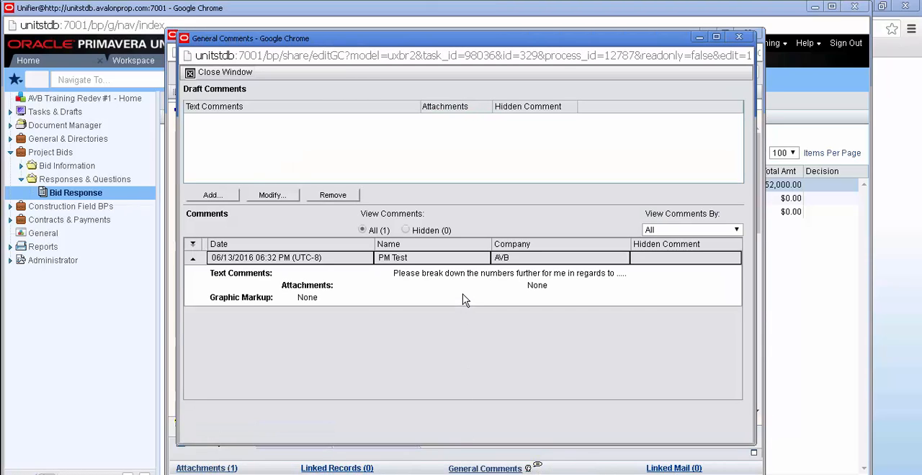
pyautogui.click(245, 73)
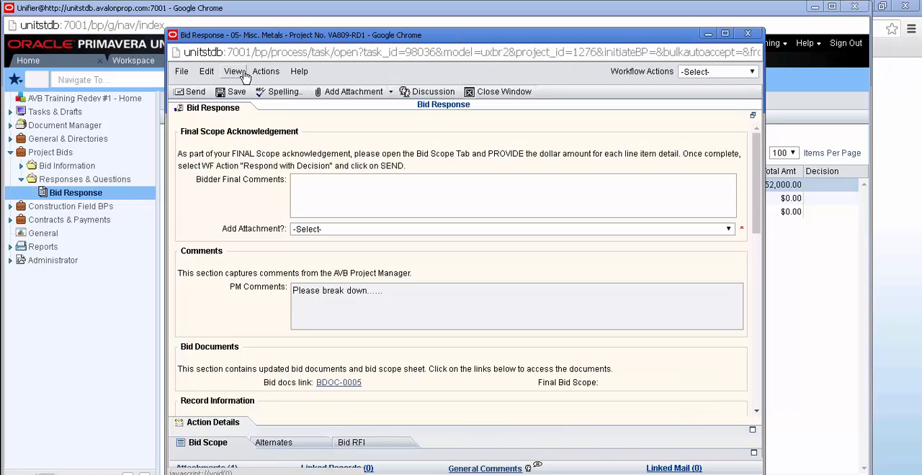
# - Complete the final scope acknowledgement with the comment "done-" and Add Attachment set to Yes, and open the bid scope line items
pyautogui.click(325, 184)
pyautogui.write('done-')
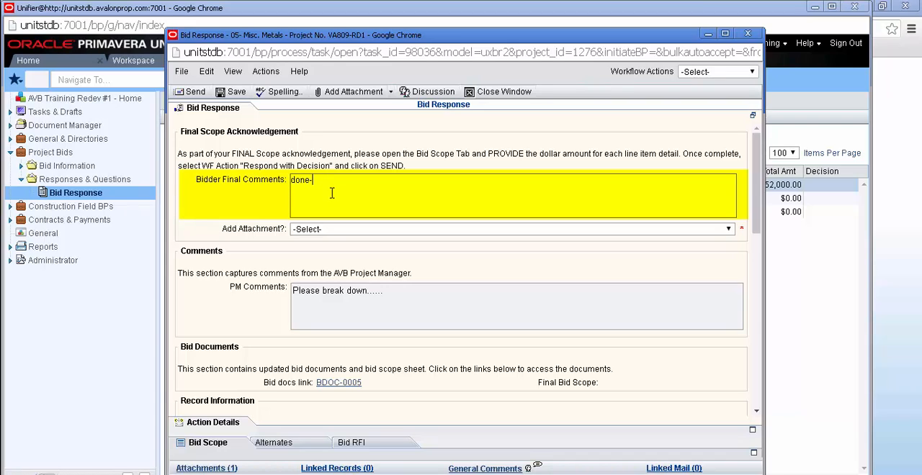
pyautogui.click(343, 229)
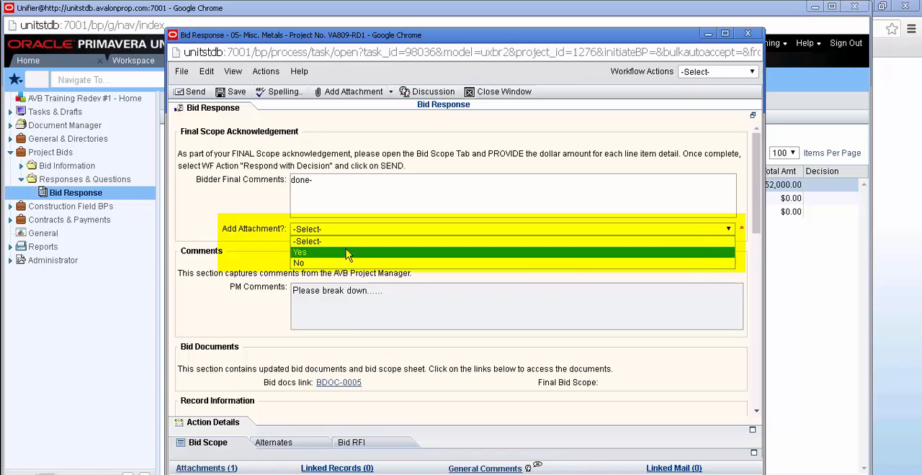
pyautogui.click(347, 253)
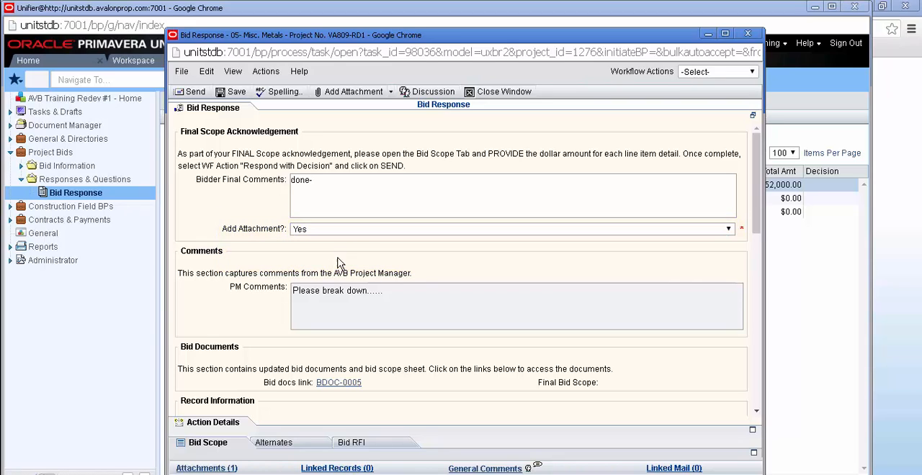
pyautogui.click(223, 442)
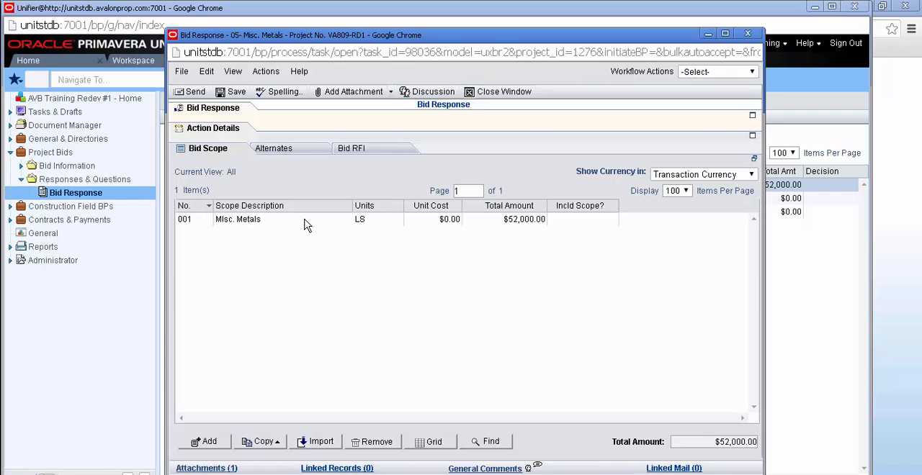
pyautogui.click(352, 95)
pyautogui.click(355, 105)
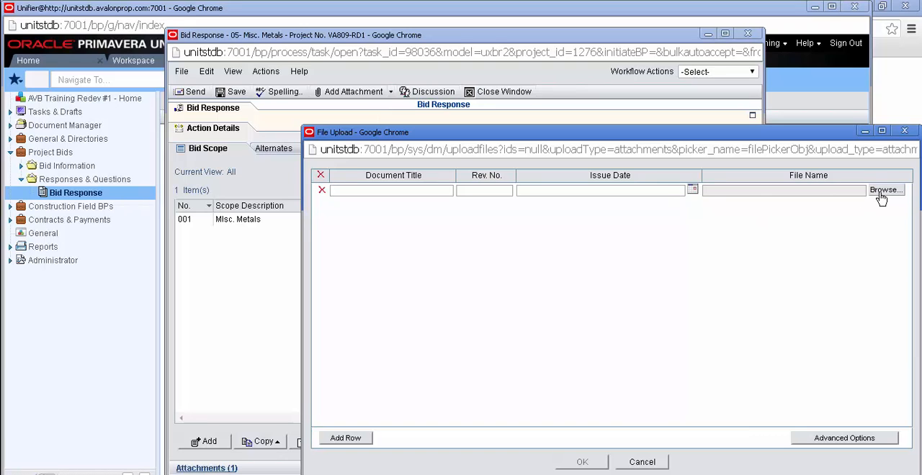
pyautogui.click(881, 192)
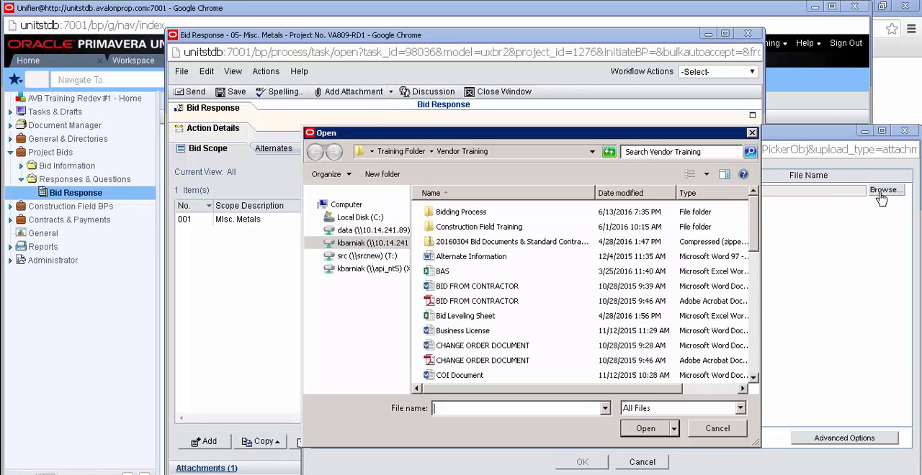
pyautogui.click(751, 133)
pyautogui.click(904, 130)
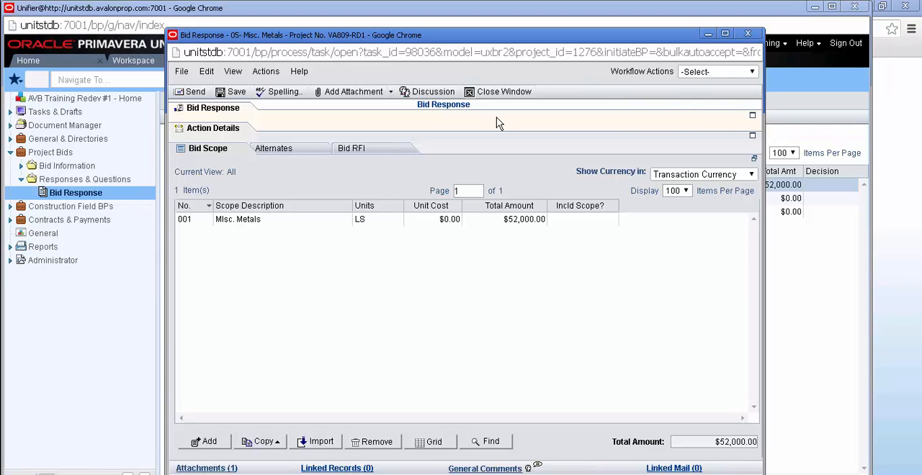
# - Send the returned Misc. Metals bid response back with the workflow action Respond with Decision
pyautogui.click(753, 75)
pyautogui.click(754, 94)
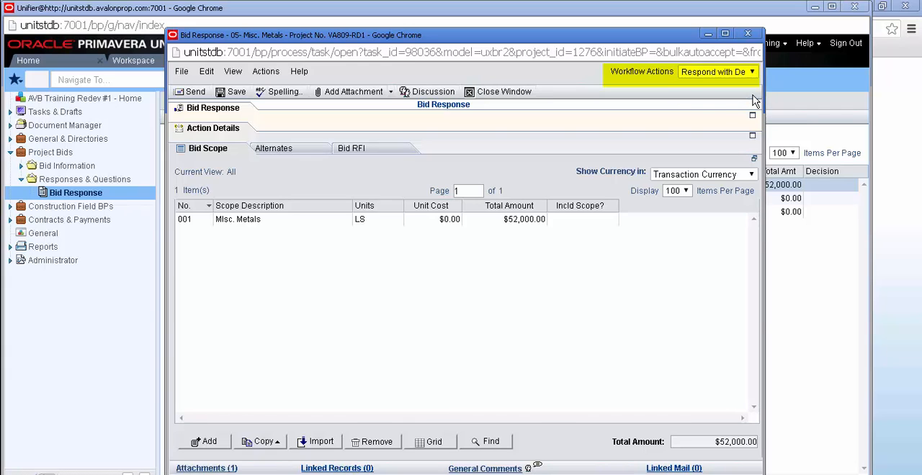
pyautogui.click(194, 93)
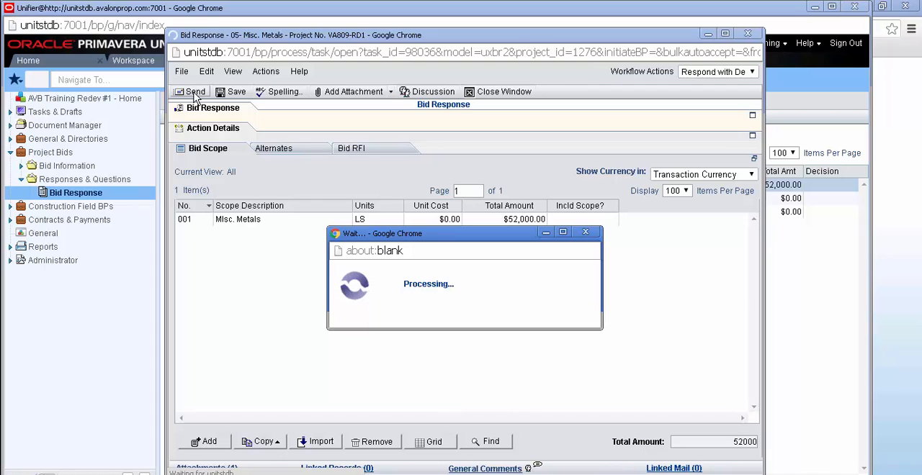